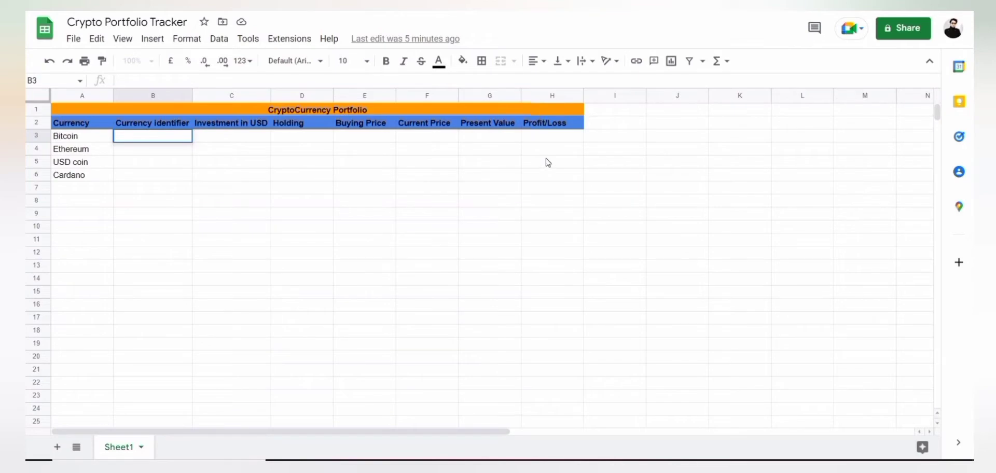
# Fill in the Currency identifier cells B3:B6 with bitcoin, ethereum, usd-coin and cardano
pyautogui.click(176, 136)
pyautogui.write('bitcoin')
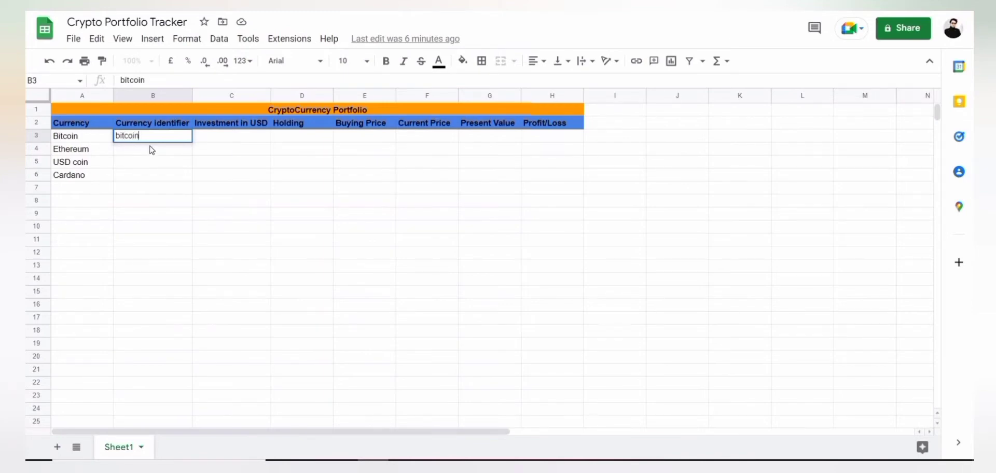
pyautogui.press('Return')
pyautogui.write('eth')
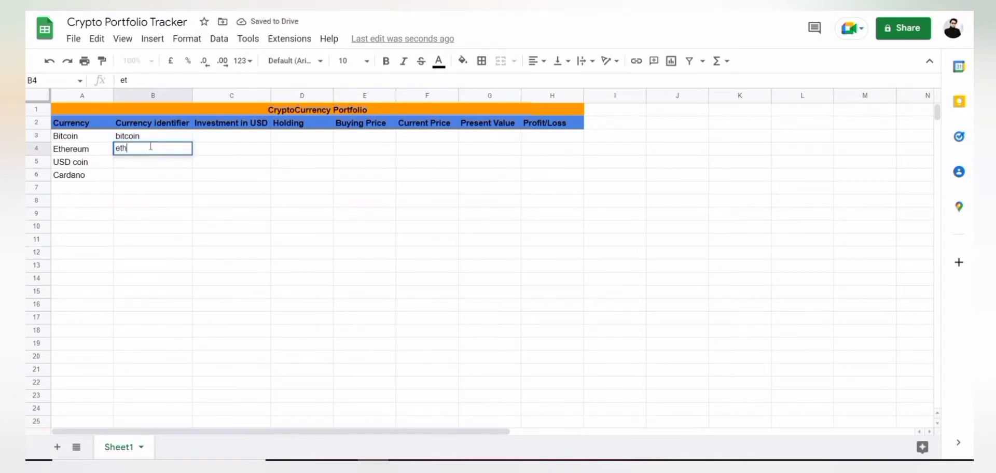
pyautogui.write('ereum')
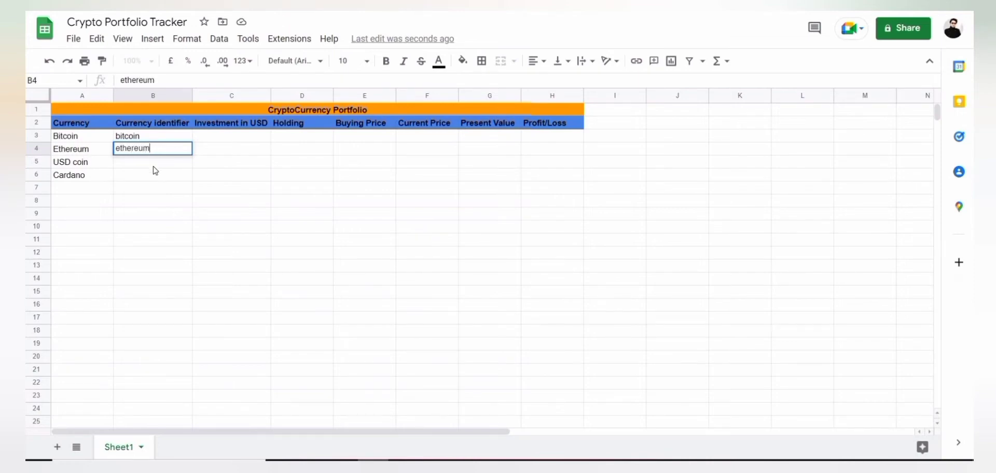
pyautogui.press('Return')
pyautogui.write('usd')
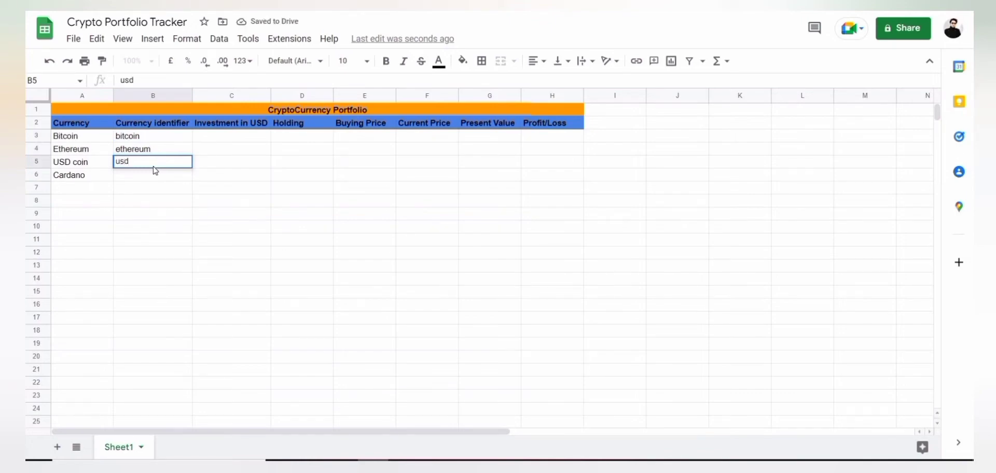
pyautogui.write('-coin')
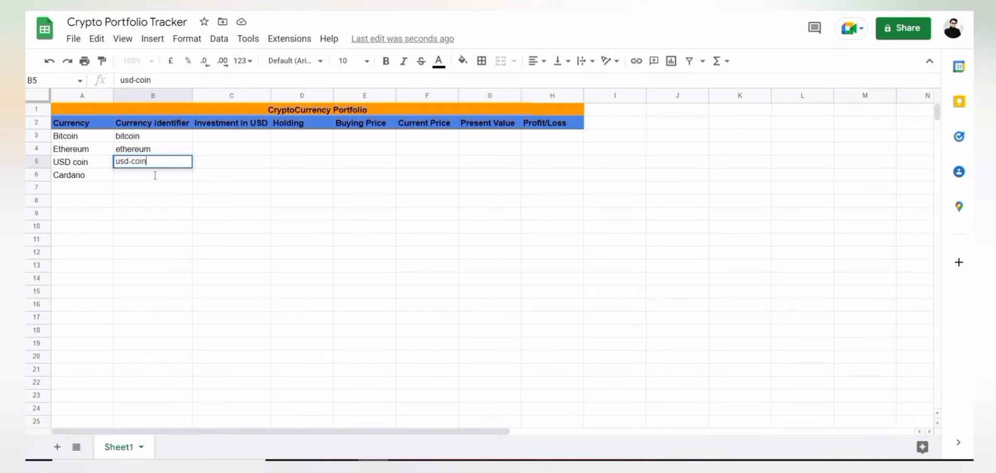
pyautogui.press('Return')
pyautogui.write('cr')
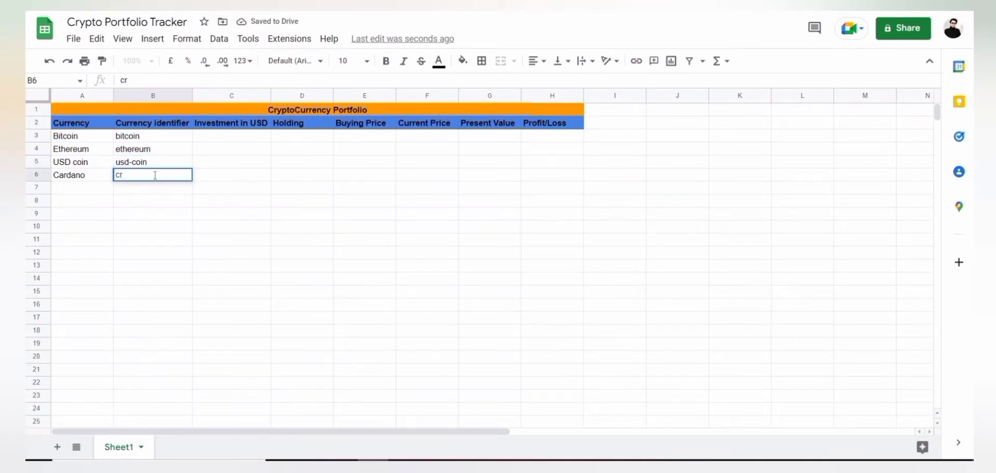
pyautogui.write('rdano')
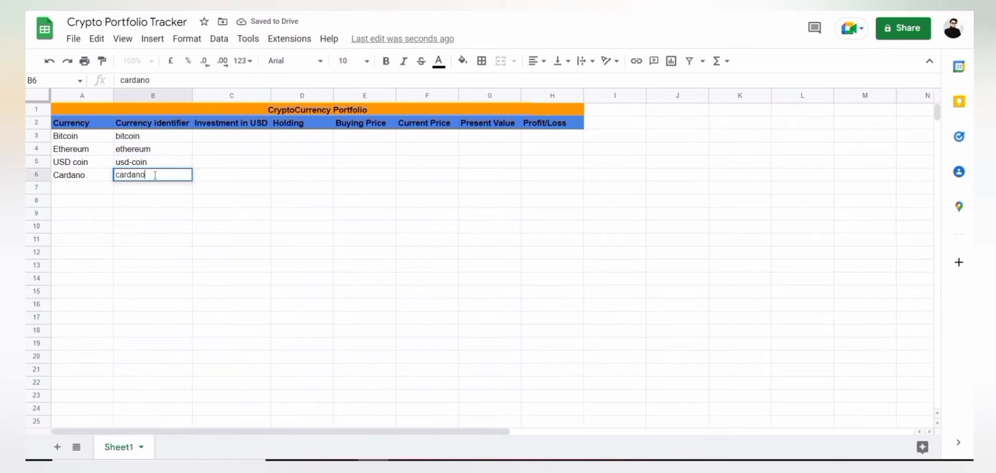
pyautogui.click(198, 179)
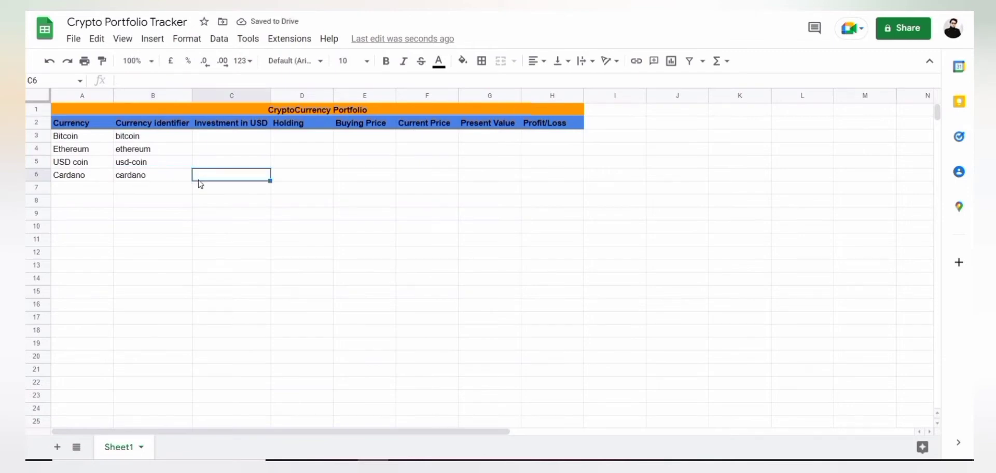
# Enter the investments in USD: 1000 for Bitcoin and 500 each for Ethereum, USD coin and Cardano
pyautogui.click(221, 142)
pyautogui.write('1000')
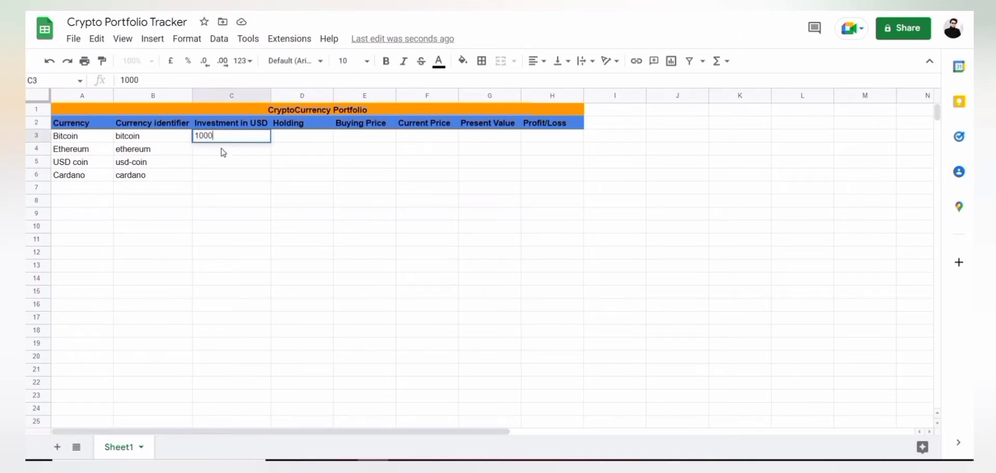
pyautogui.click(222, 148)
pyautogui.write('500')
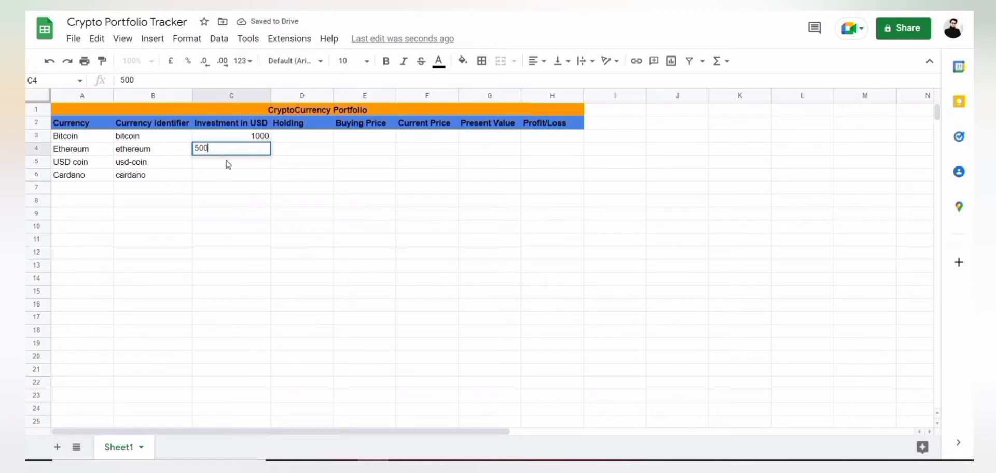
pyautogui.click(228, 162)
pyautogui.write('500')
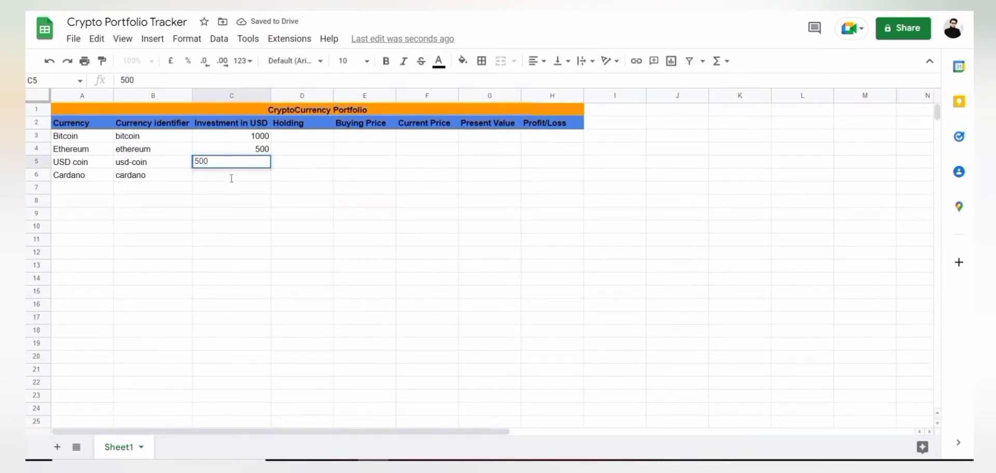
pyautogui.doubleClick(231, 178)
pyautogui.write('500')
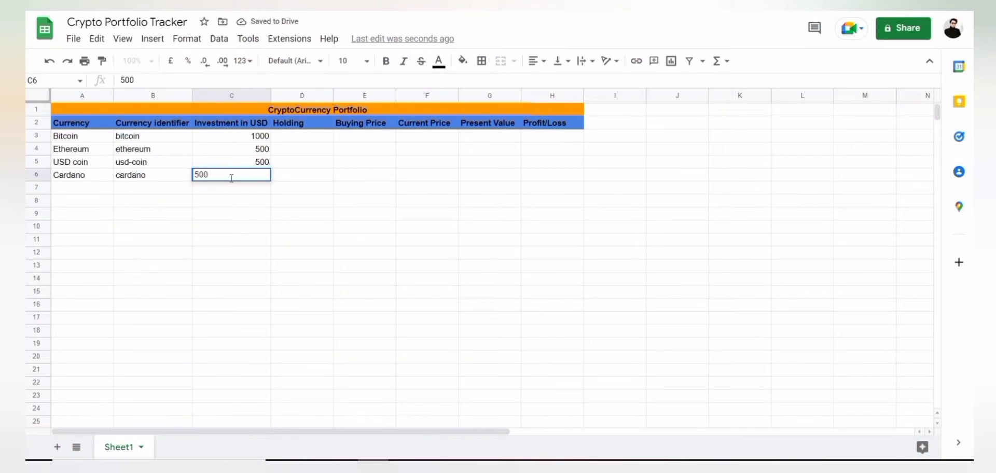
pyautogui.click(241, 208)
# Fill the Buying Price cells E3:E6 with $23,350.10, $1830.13, $1 and $0.5345
pyautogui.click(363, 188)
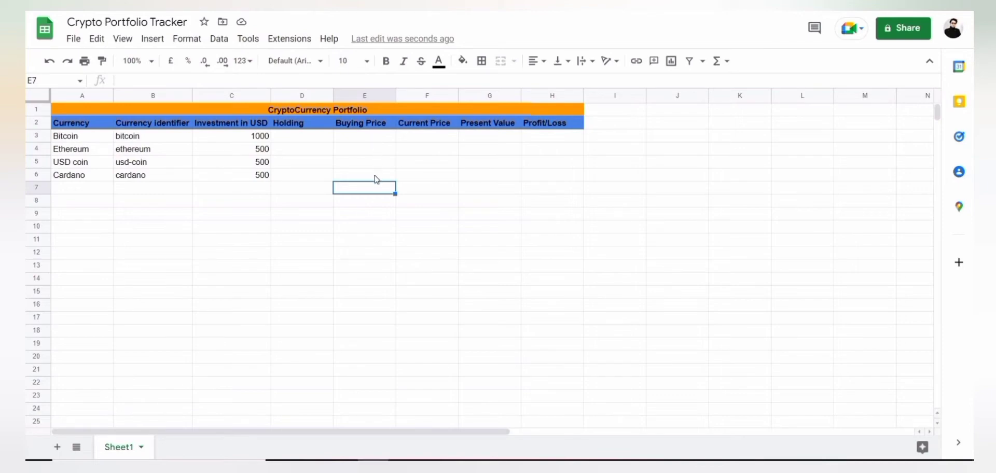
pyautogui.moveTo(376, 137); pyautogui.dragTo(377, 178)
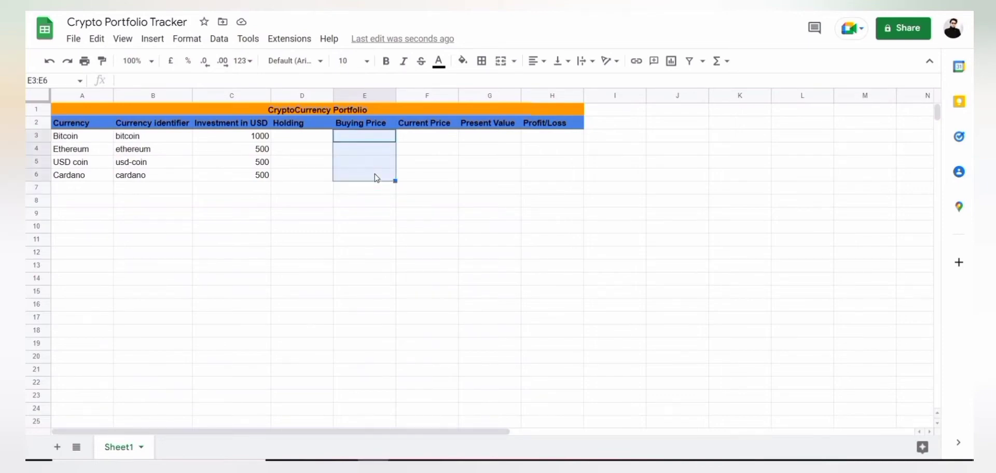
pyautogui.write('$23,350.10 $1830.13 $1 $0.5345')
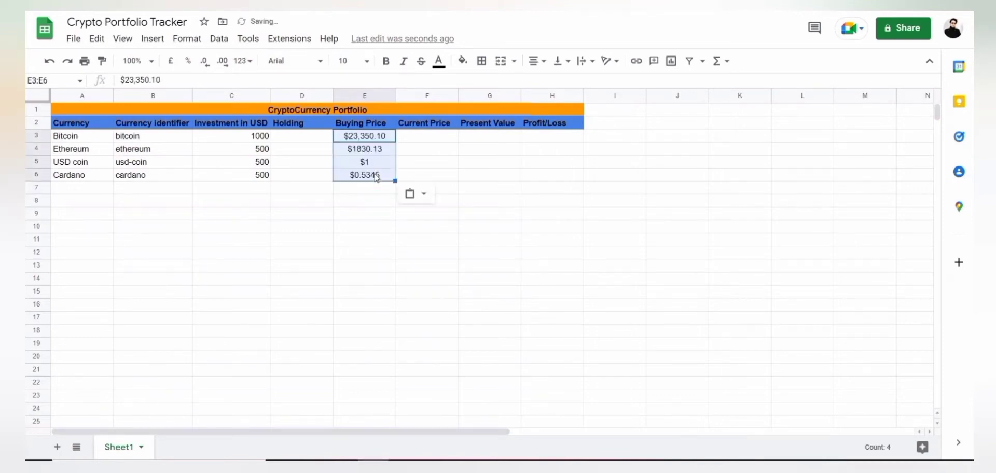
pyautogui.click(375, 205)
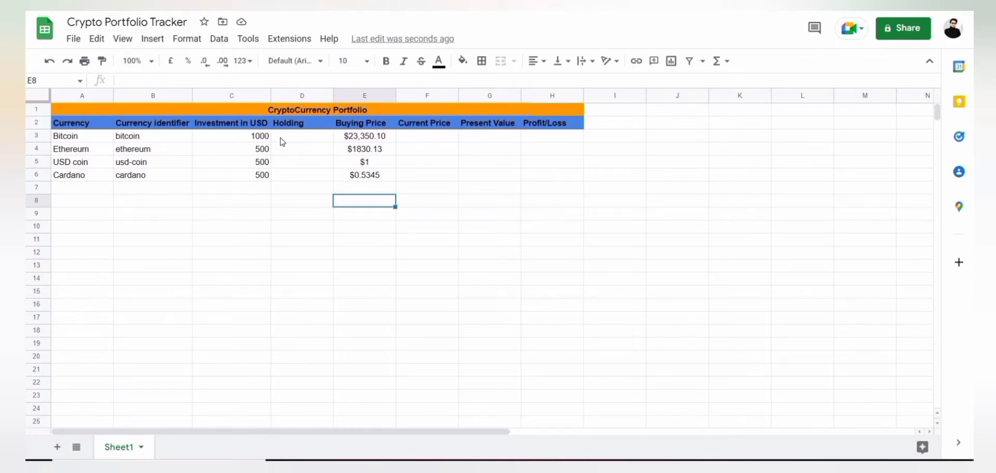
# Calculate Bitcoin's holding in D3 with =DIVIDE(C3,SUBSTITUTE(E3,"$"," ")) and auto-fill the formula down to D6
pyautogui.click(310, 136)
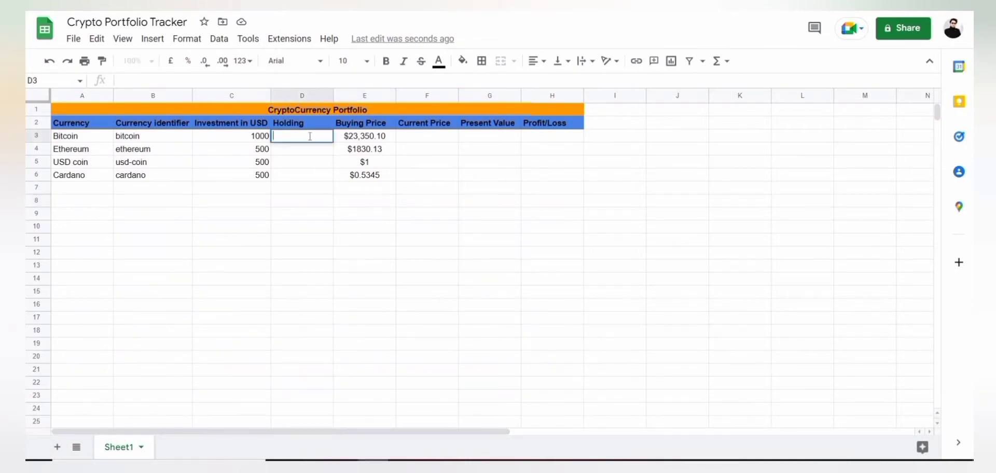
pyautogui.write('=')
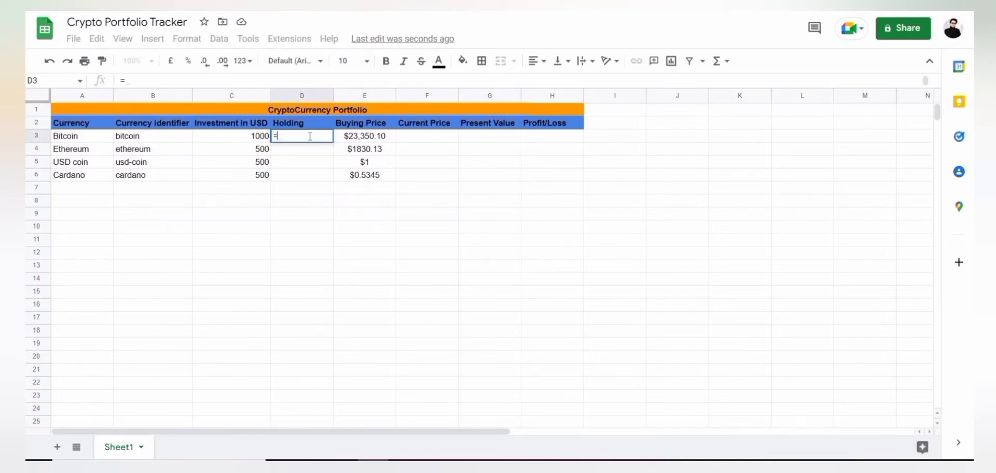
pyautogui.write('DIVIDE(')
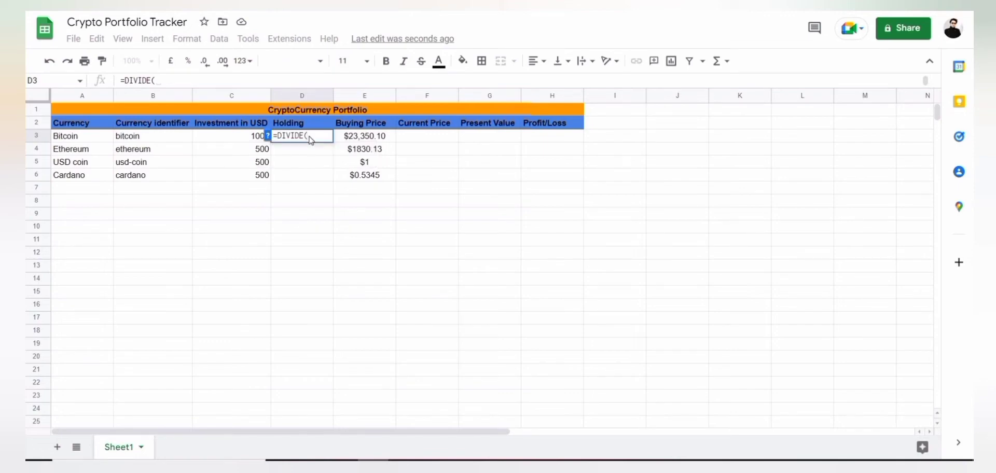
pyautogui.write('C')
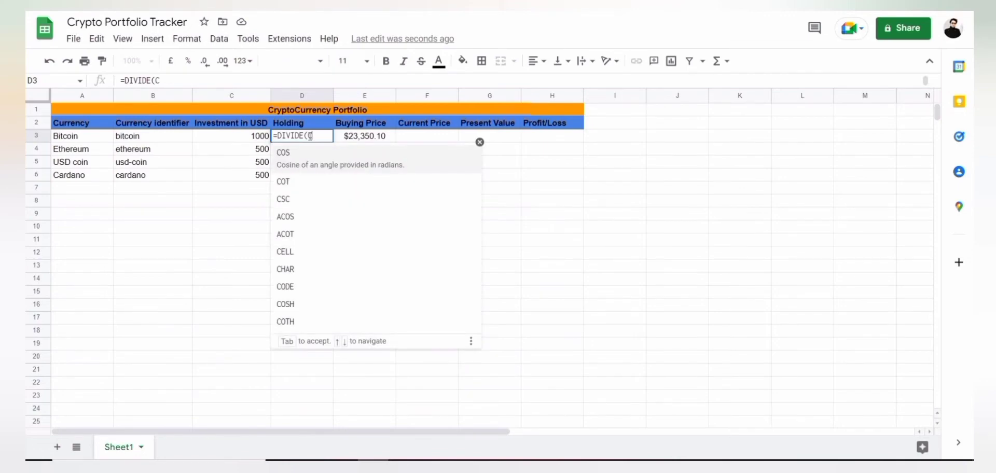
pyautogui.write('3,')
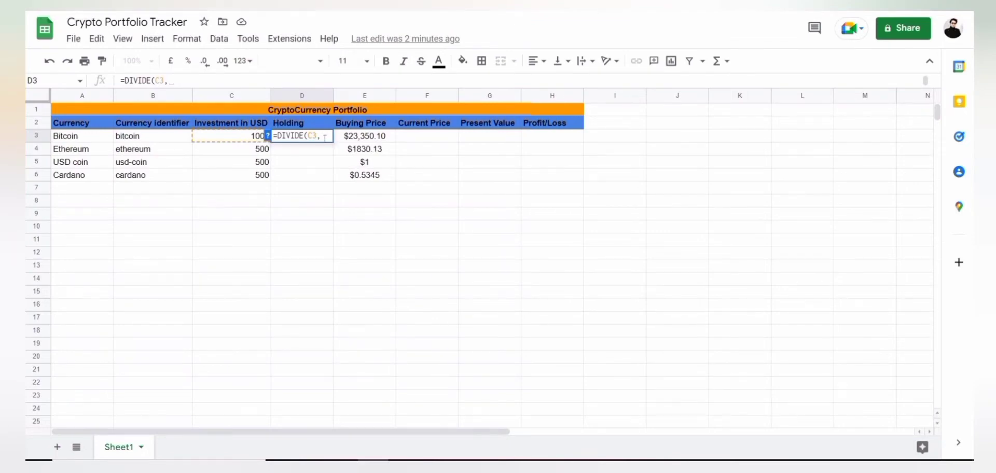
pyautogui.write('sub')
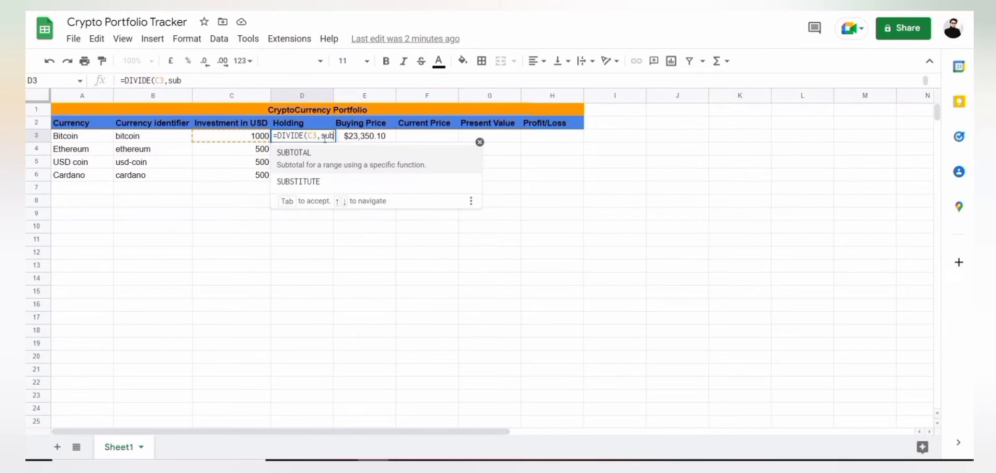
pyautogui.press('Down')
pyautogui.press('Tab')
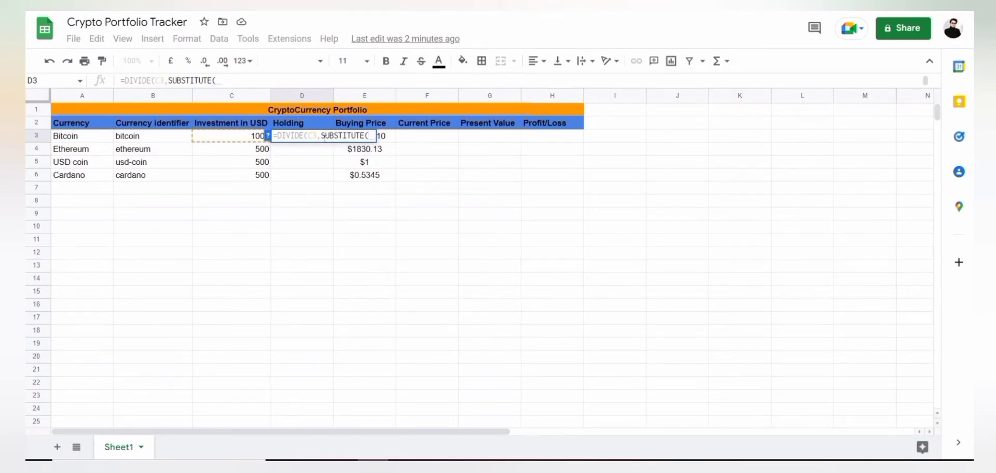
pyautogui.write('e3')
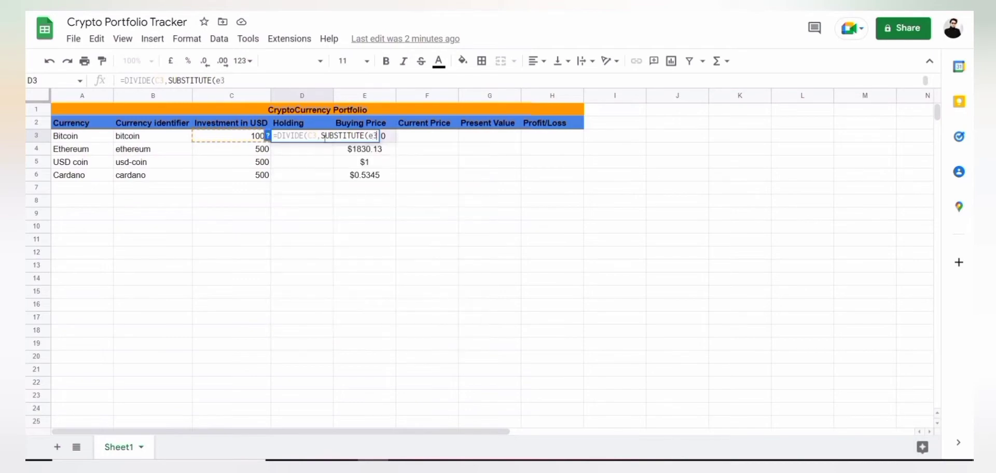
pyautogui.write(',"$"," ')
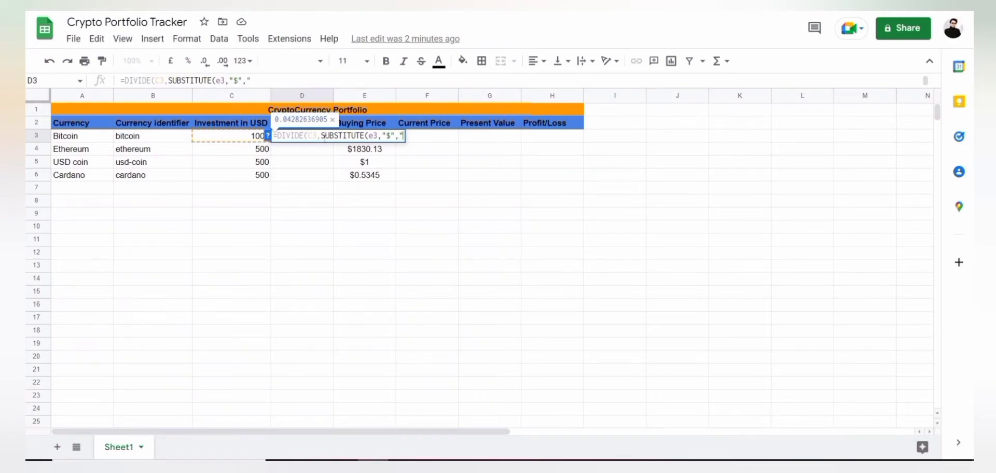
pyautogui.write('")')
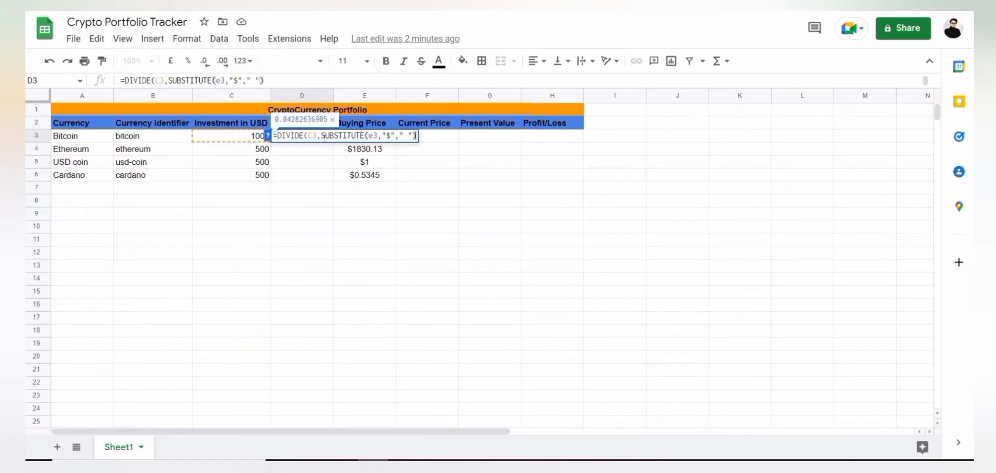
pyautogui.press('Return')
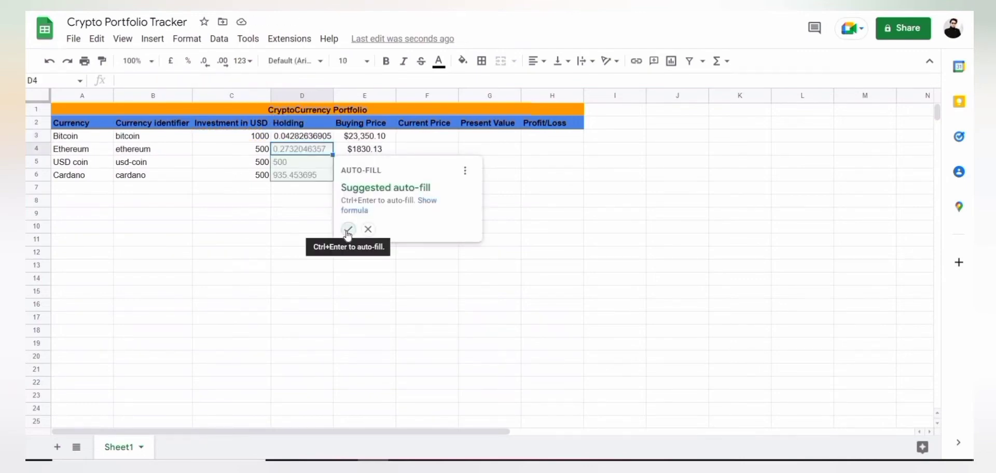
pyautogui.click(348, 231)
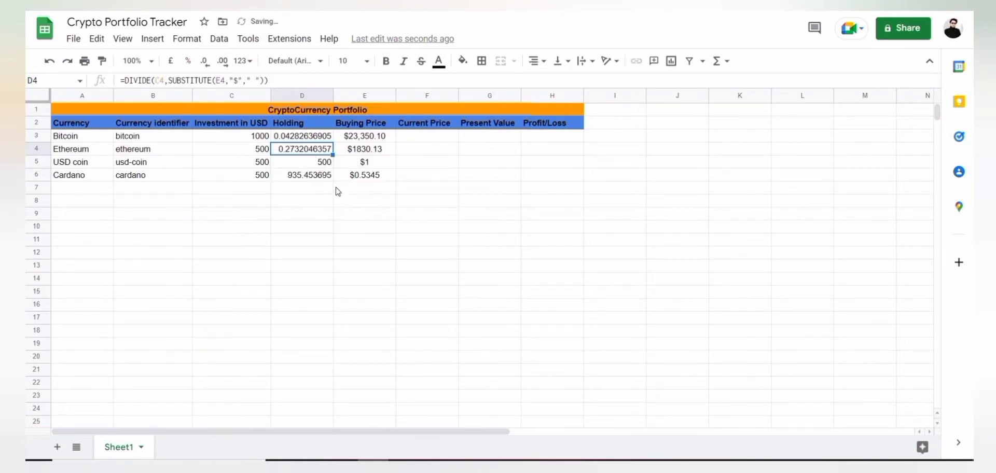
pyautogui.click(426, 202)
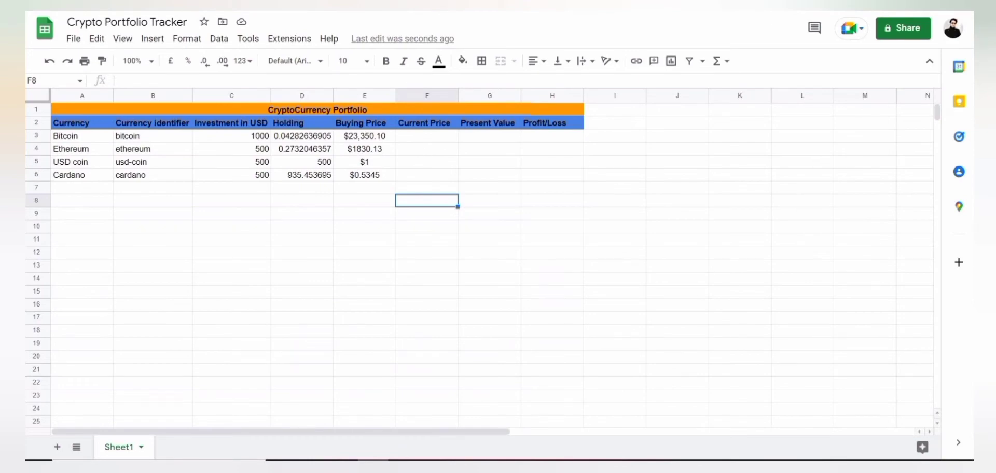
# Begin Bitcoin's Current Price formula in F3 with =if(isblank(b3)," ", index(
pyautogui.doubleClick(427, 136)
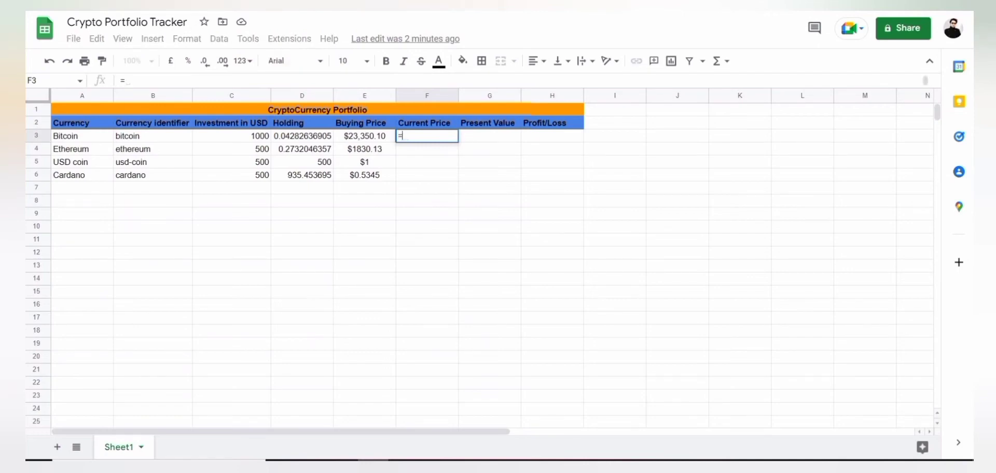
pyautogui.write('=if')
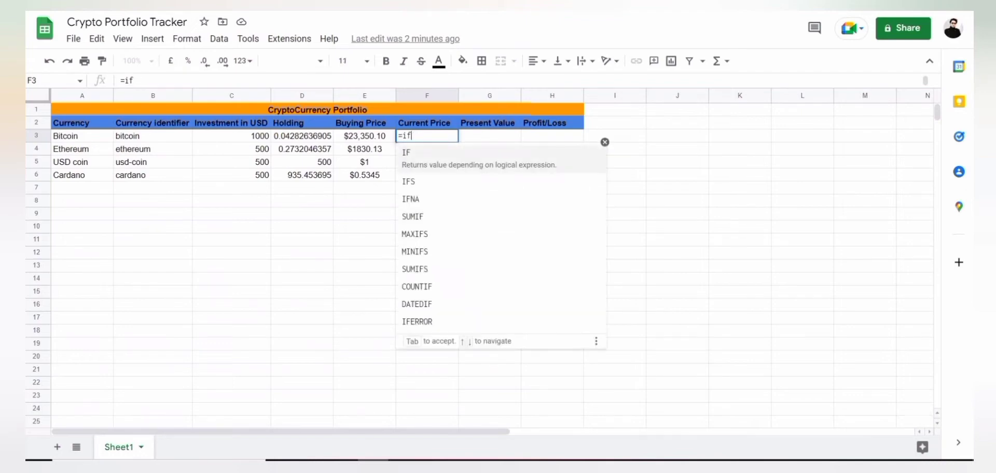
pyautogui.write('(')
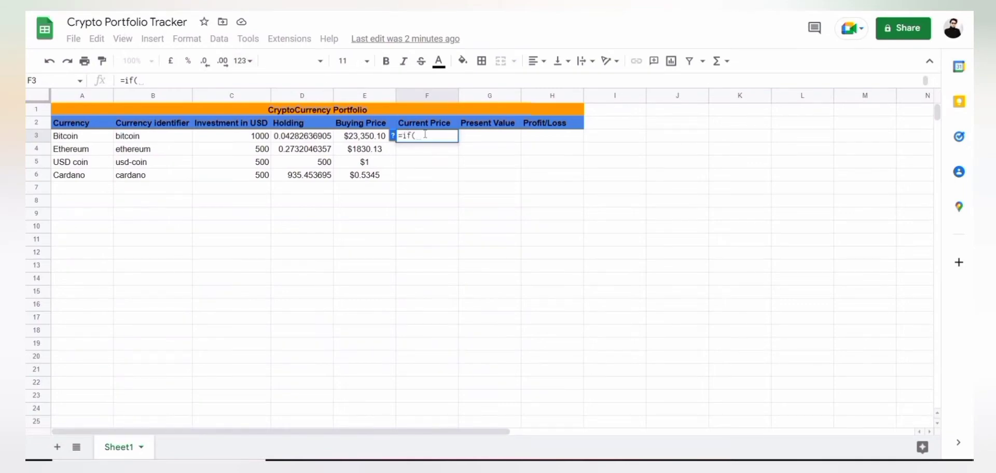
pyautogui.write('isblan')
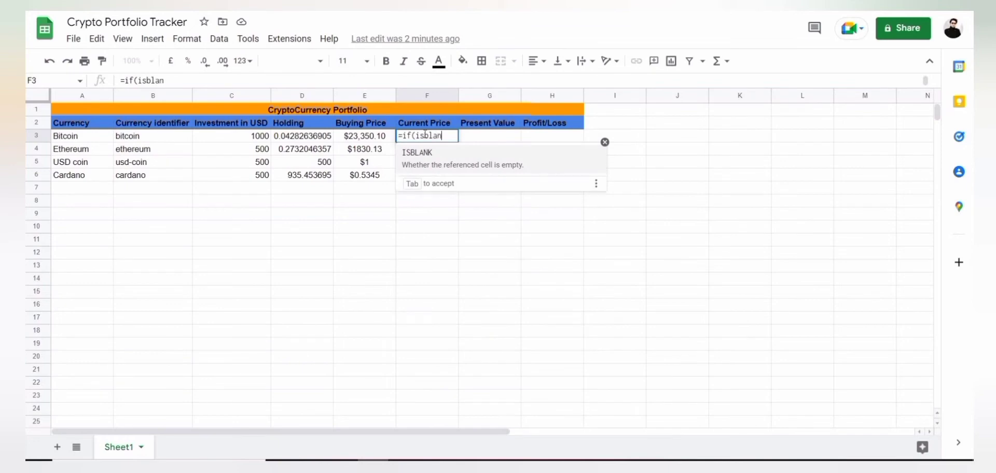
pyautogui.write('k(')
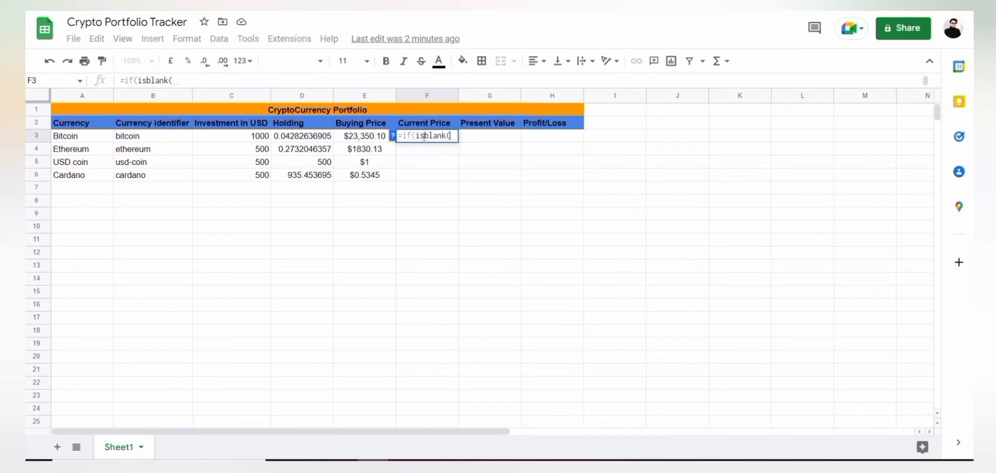
pyautogui.write('b3)')
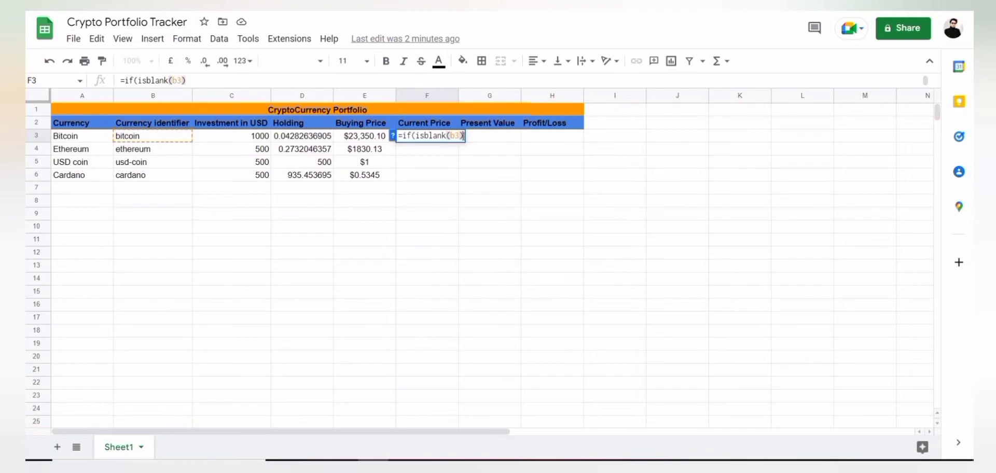
pyautogui.write(',')
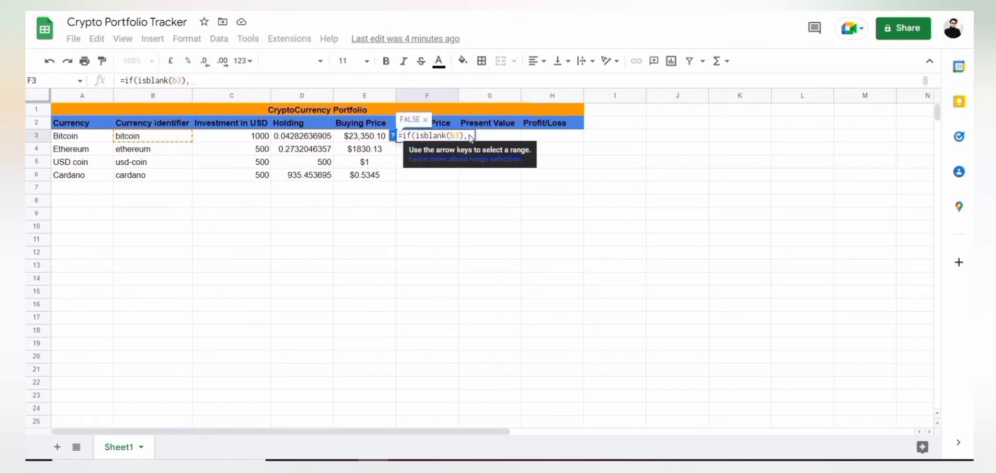
pyautogui.press('BackSpace')
pyautogui.press('BackSpace')
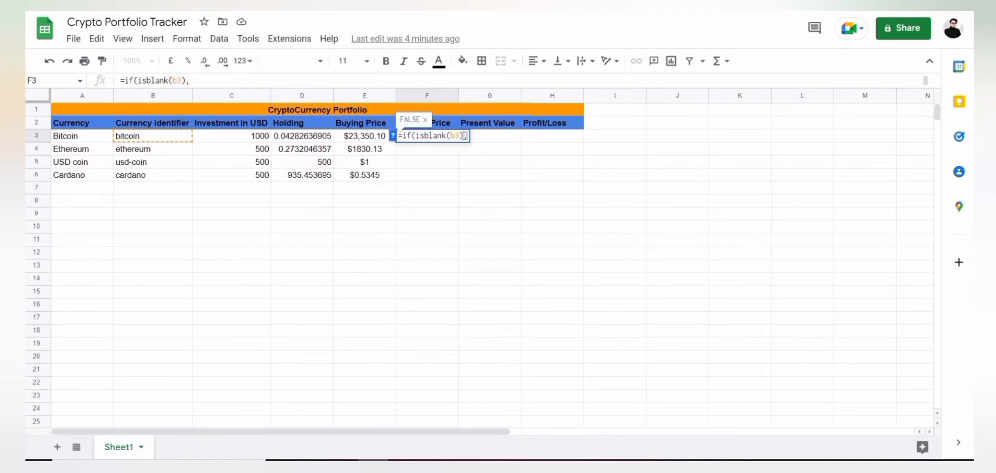
pyautogui.write('," ", index(')
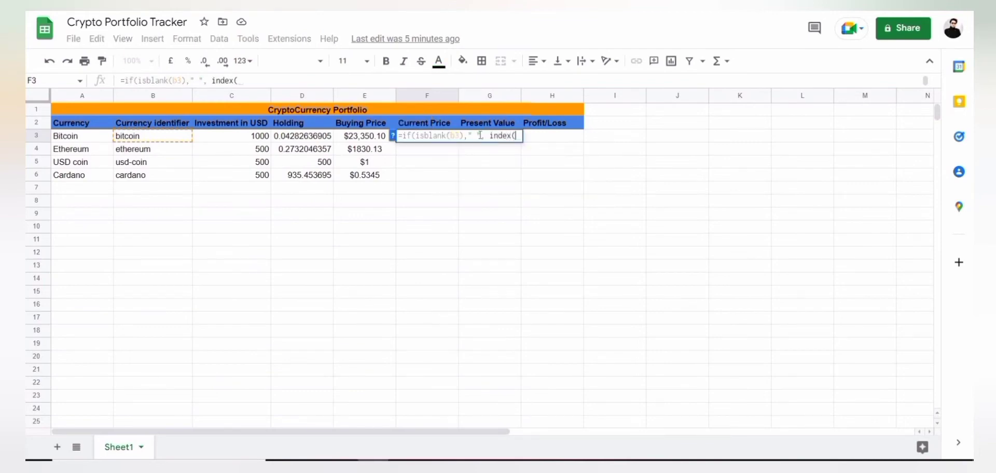
# Nest the IMPORTHTML and CONCATENATE functions inside the index function of F3's formula
pyautogui.write('impor')
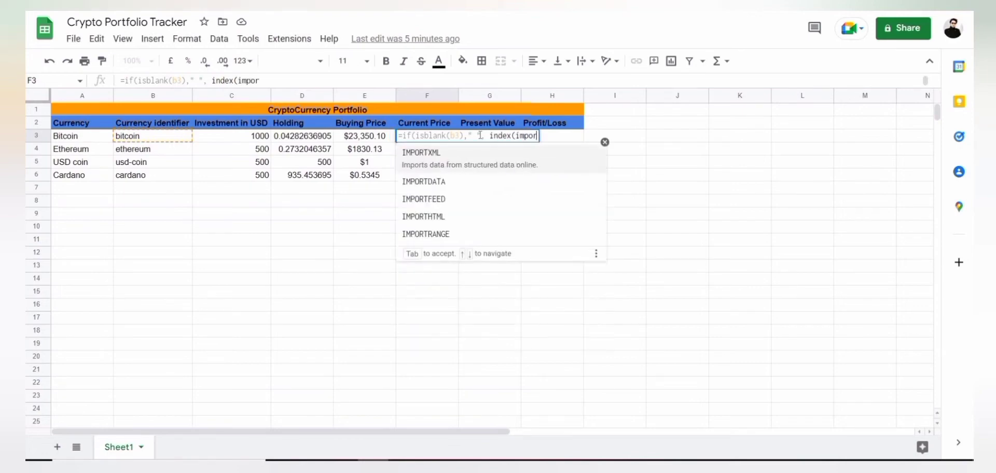
pyautogui.write('t')
pyautogui.press('Down')
pyautogui.press('Down')
pyautogui.press('Down')
pyautogui.press('Tab')
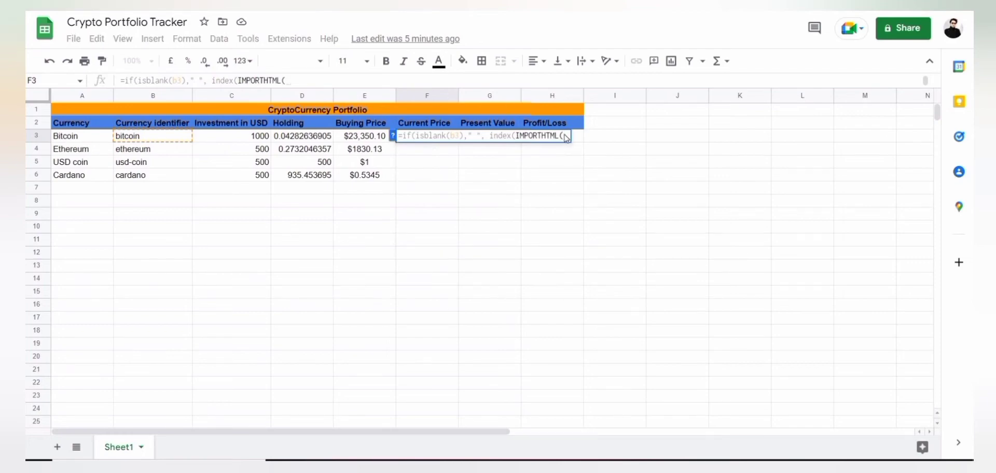
pyautogui.write('conca')
pyautogui.press('Down')
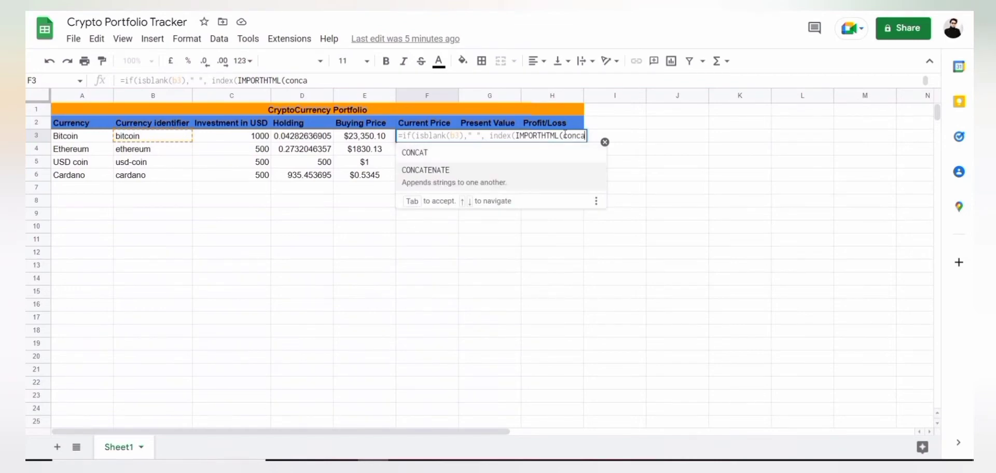
pyautogui.press('Tab')
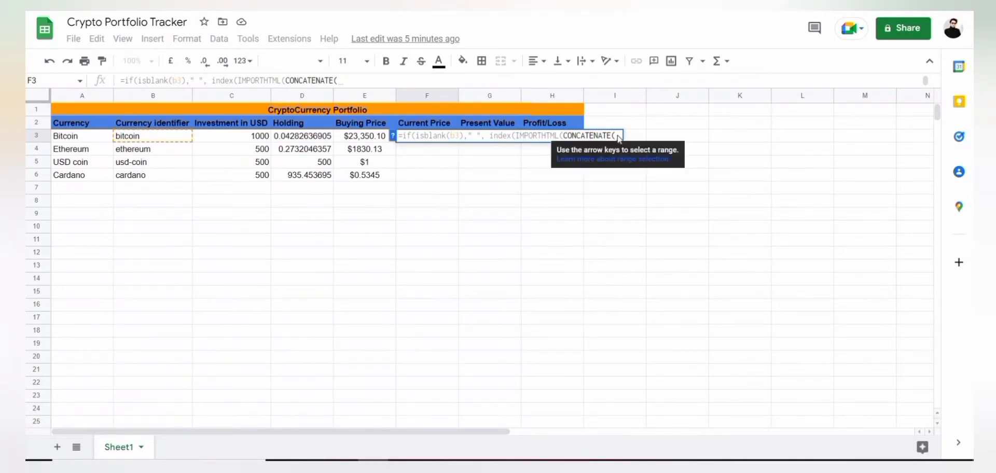
pyautogui.write('"https://coinmarketcap.com/currencies/"')
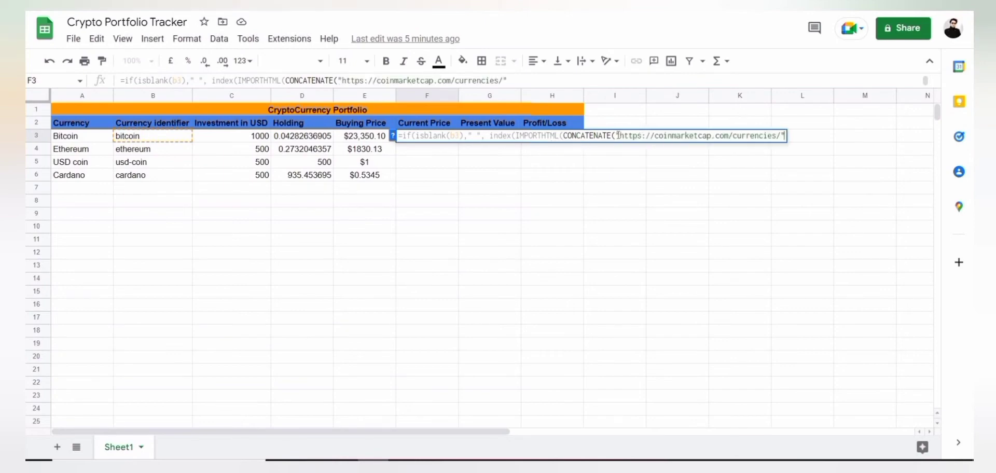
pyautogui.write(',')
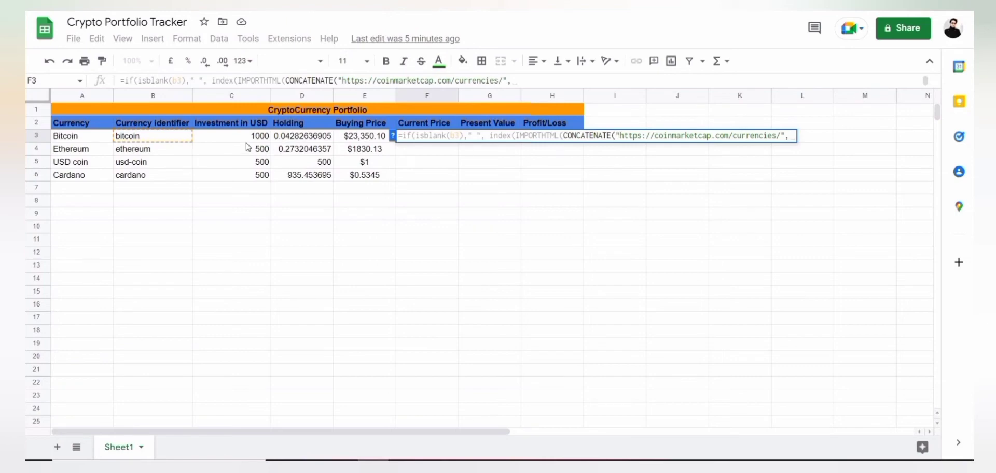
pyautogui.click(175, 137)
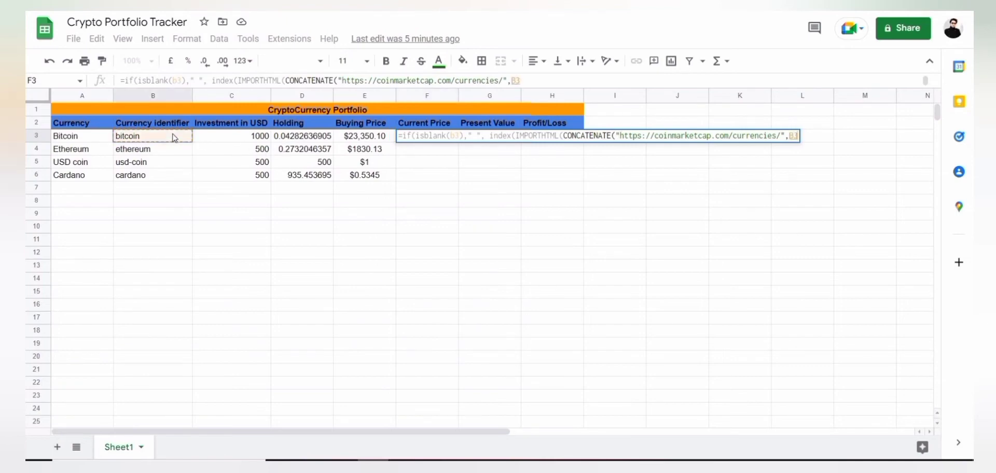
pyautogui.write(')')
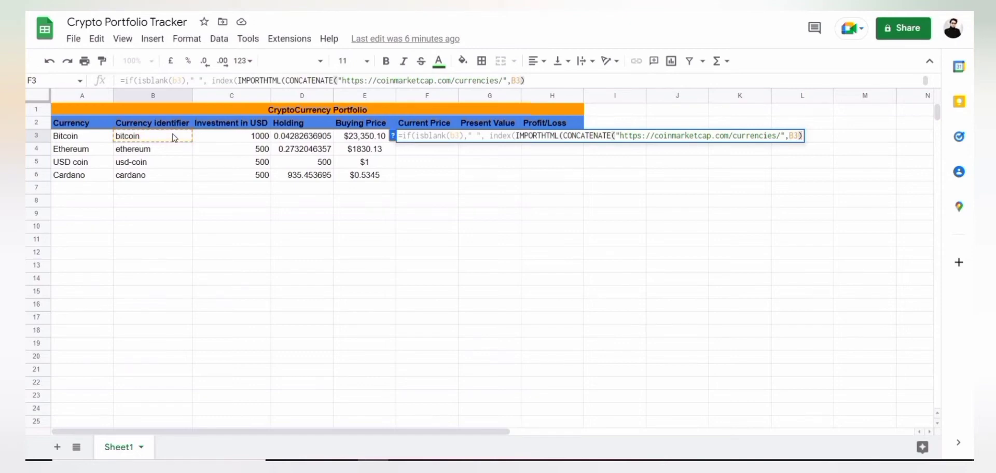
pyautogui.press('Return')
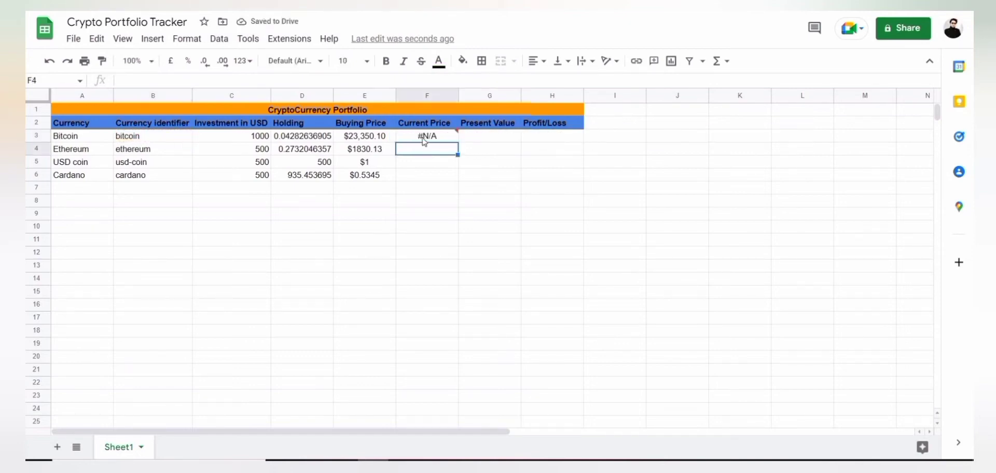
pyautogui.click(491, 193)
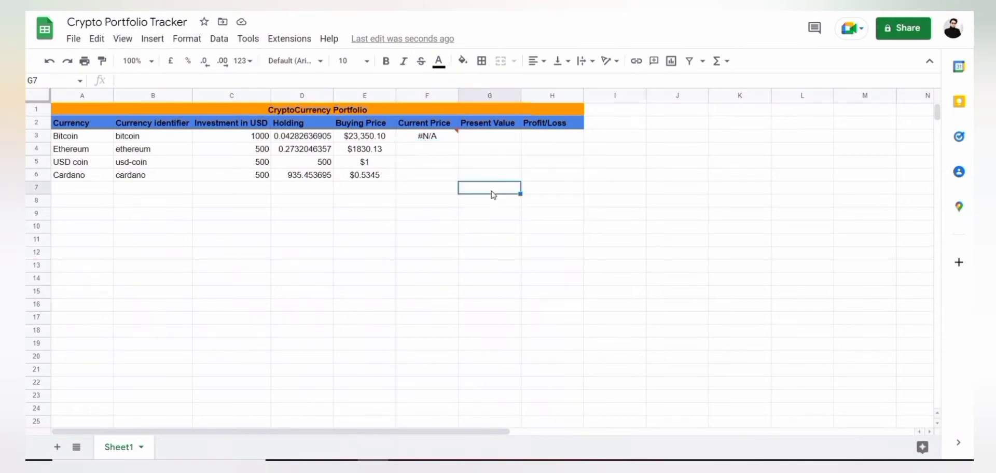
# Set the blank-cell result in F3's IF formula to an empty string, "", without a space
pyautogui.click(423, 138)
pyautogui.doubleClick(444, 136)
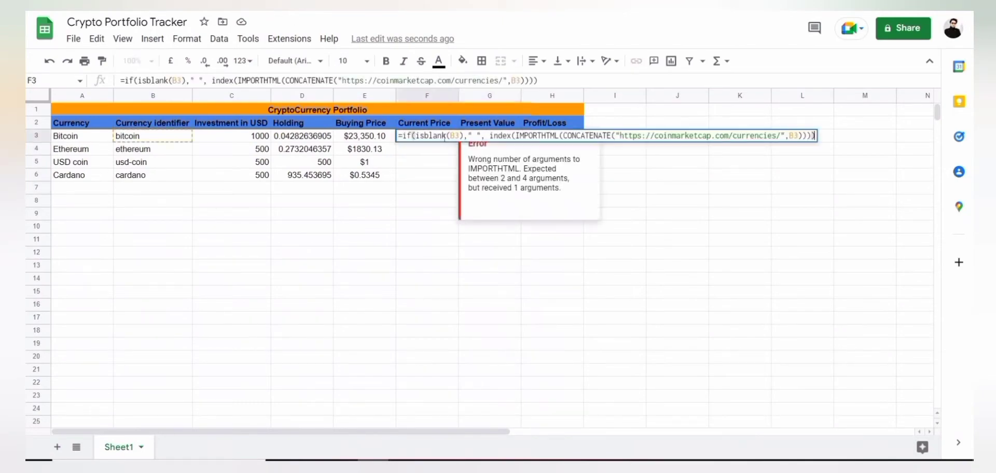
pyautogui.click(477, 136)
pyautogui.press('BackSpace')
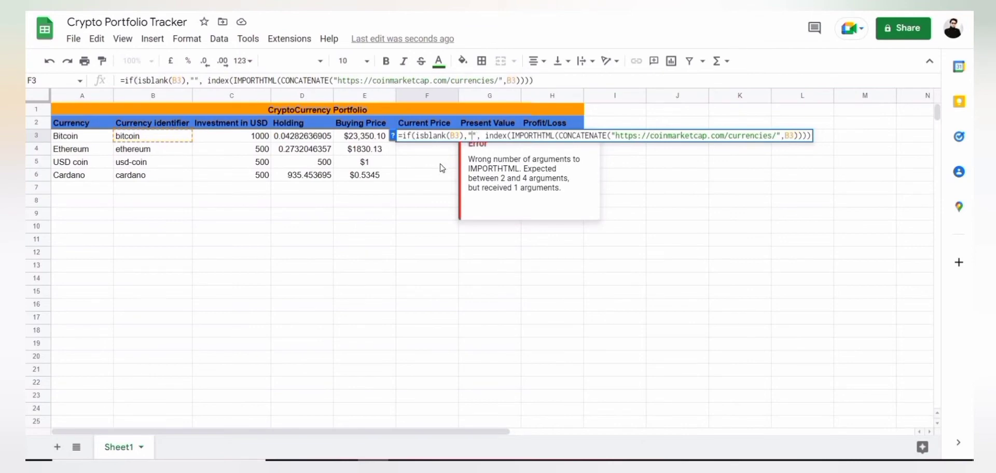
pyautogui.press('Return')
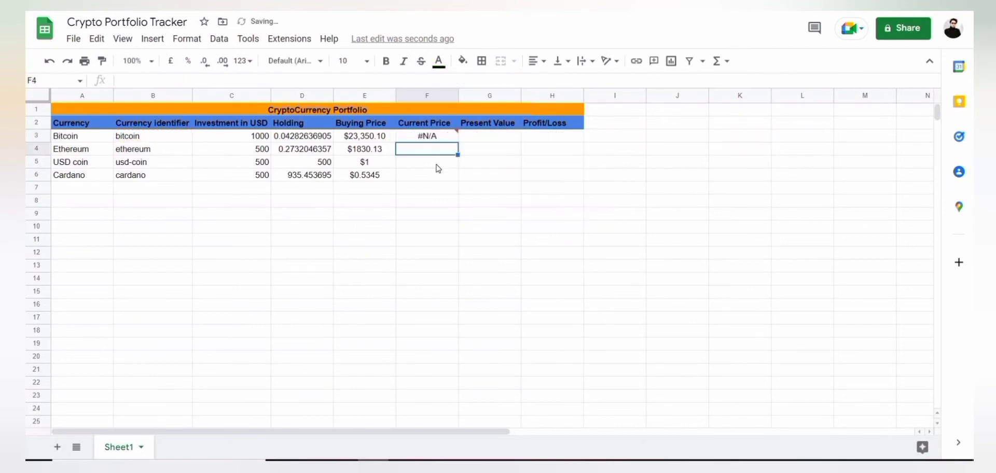
# Add "table" and 1 as the remaining IMPORTHTML arguments after the CONCATENATE part of F3's formula
pyautogui.doubleClick(433, 136)
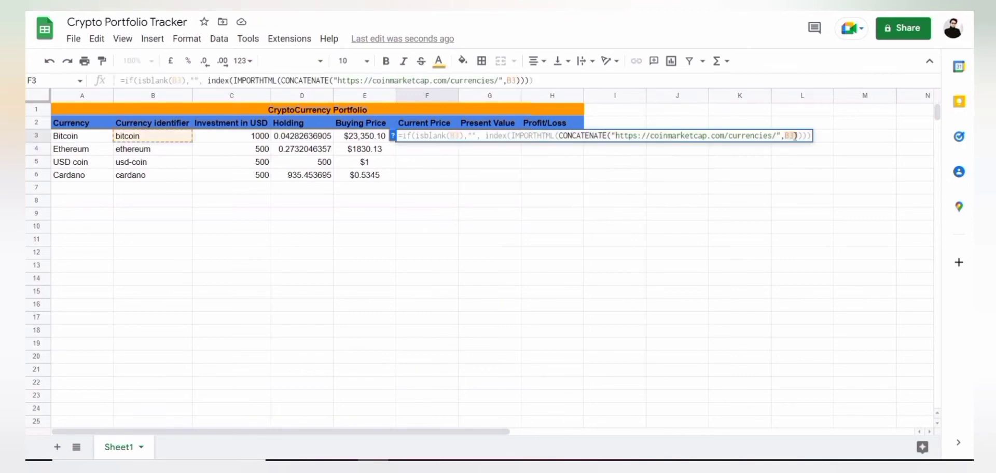
pyautogui.click(796, 136)
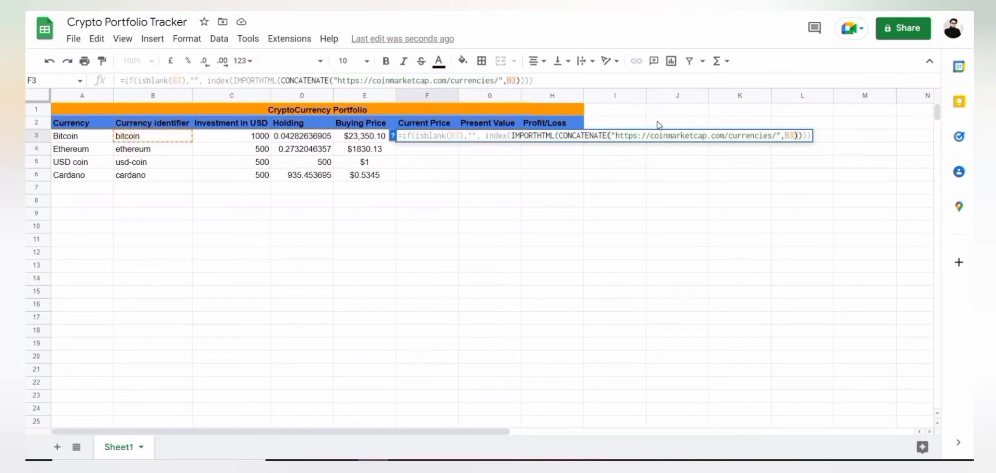
pyautogui.write(', table')
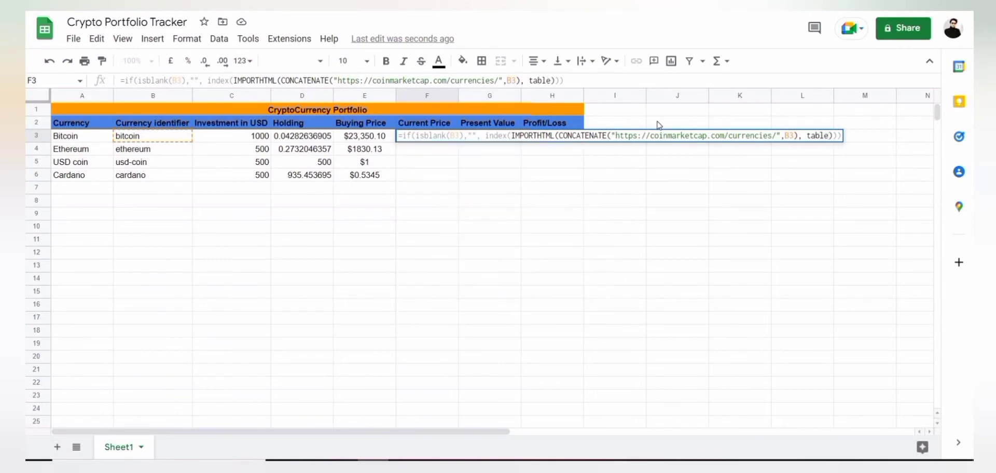
pyautogui.press('BackSpace')
pyautogui.press('BackSpace')
pyautogui.press('BackSpace')
pyautogui.press('BackSpace')
pyautogui.press('BackSpace')
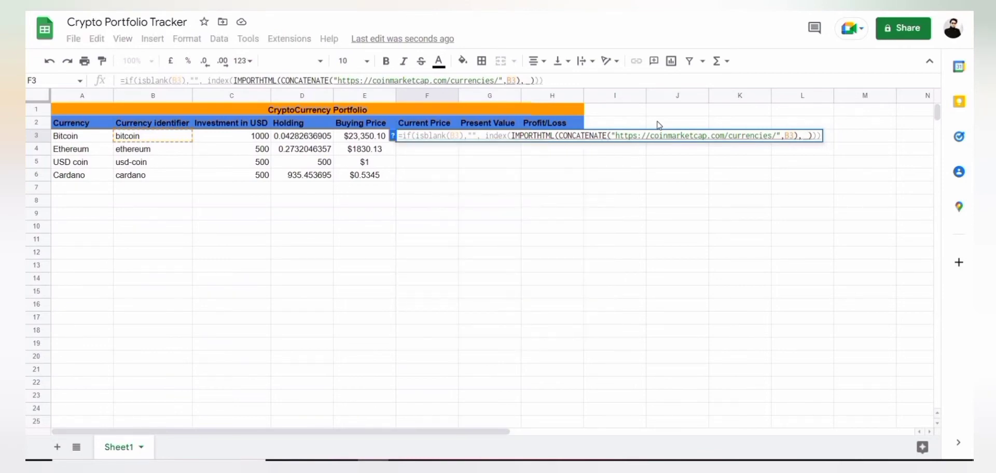
pyautogui.press('BackSpace')
pyautogui.write('"table')
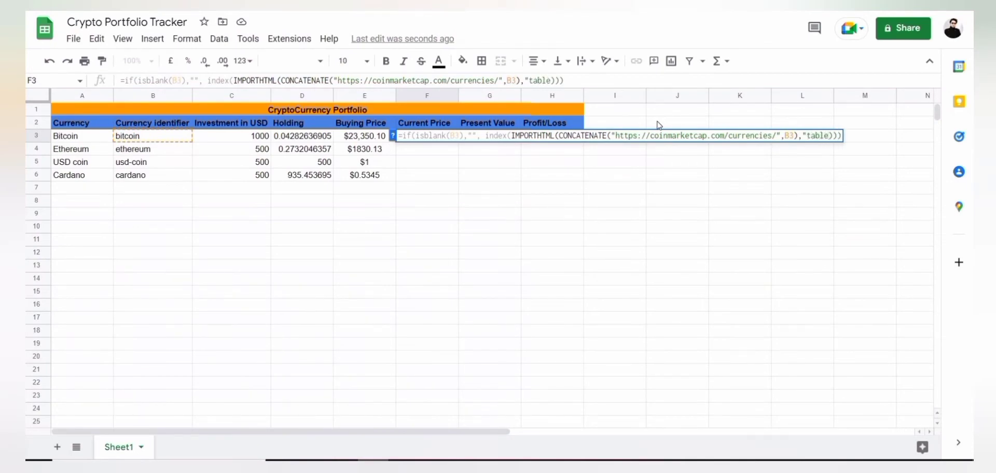
pyautogui.write('", 1')
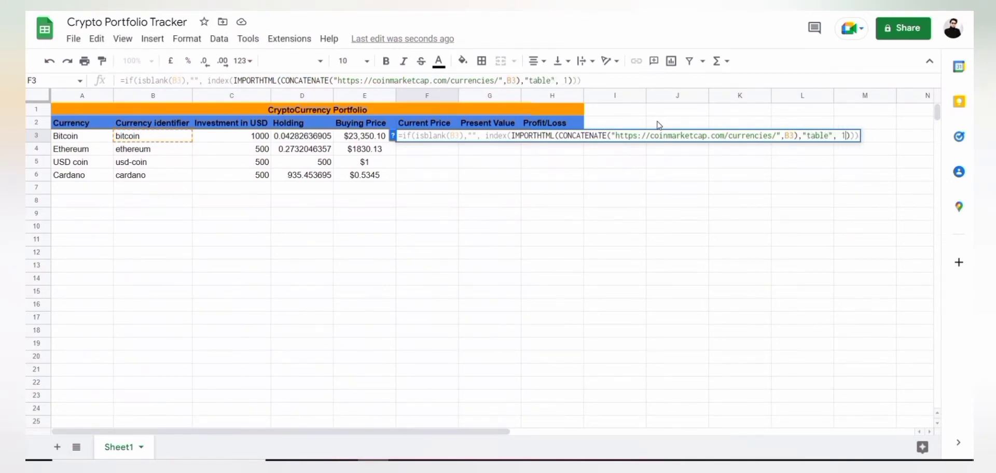
# Add 1,2 as the row and column arguments of the index function in F3 and enter the formula
pyautogui.click(852, 136)
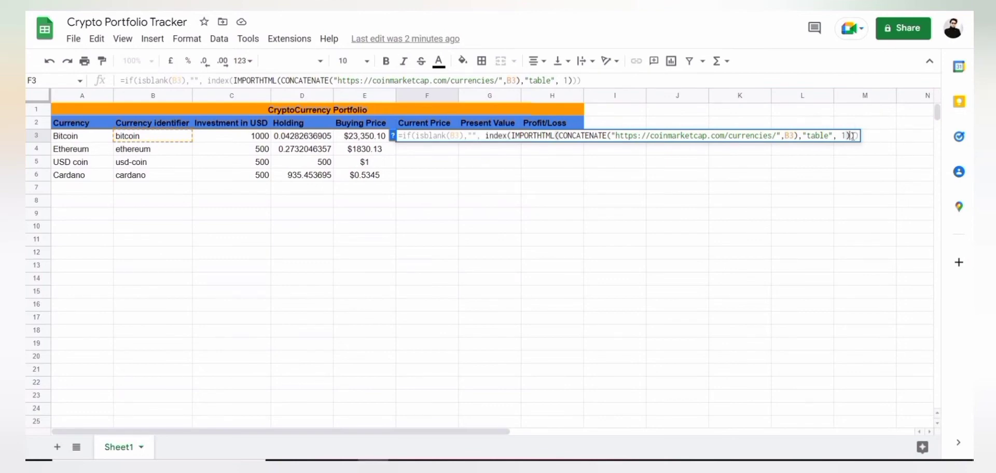
pyautogui.write(',1,2')
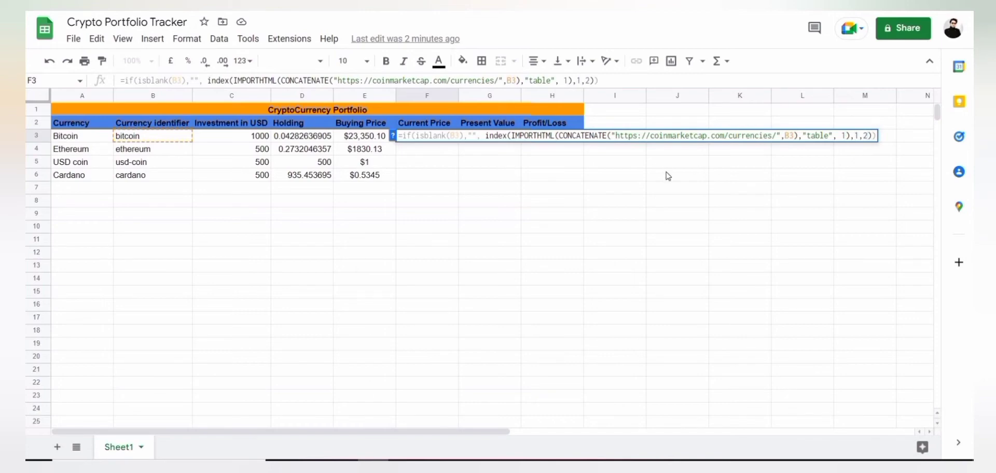
pyautogui.press('Return')
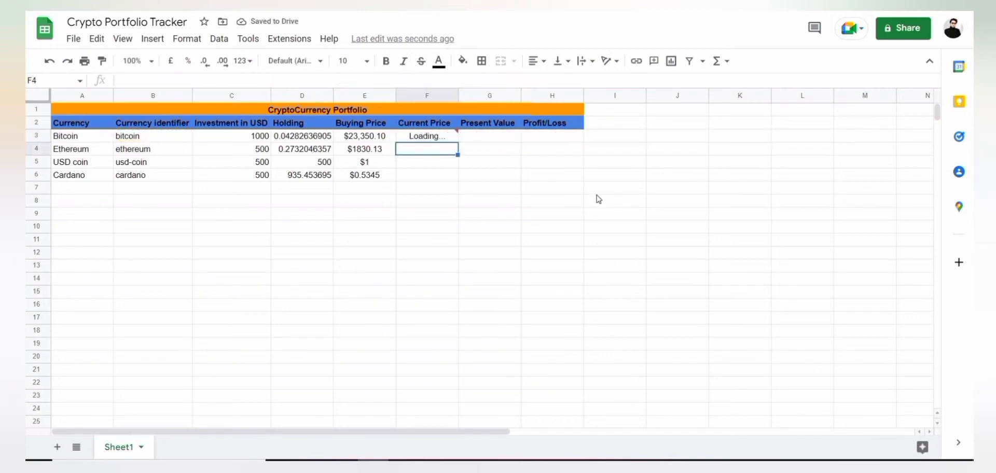
# Fill the Current Price formula from F3 down to F6
pyautogui.click(433, 136)
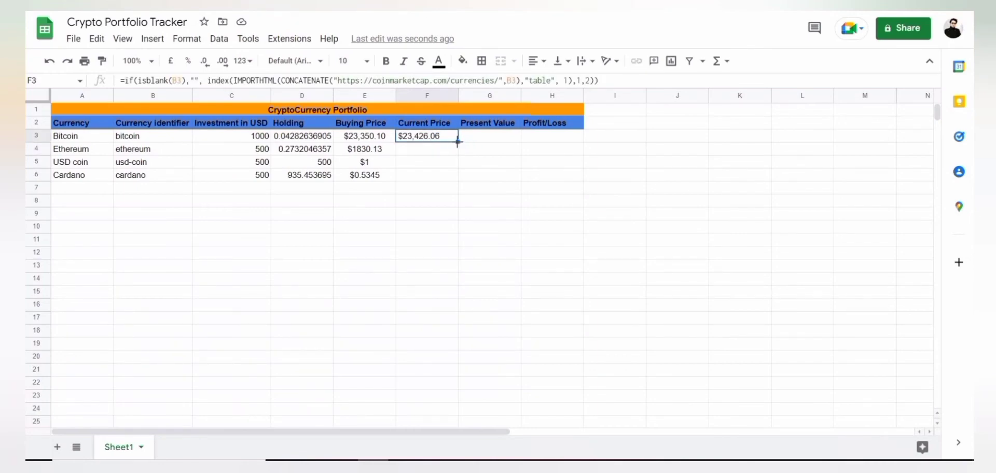
pyautogui.moveTo(457, 141); pyautogui.dragTo(458, 178)
pyautogui.click(478, 179)
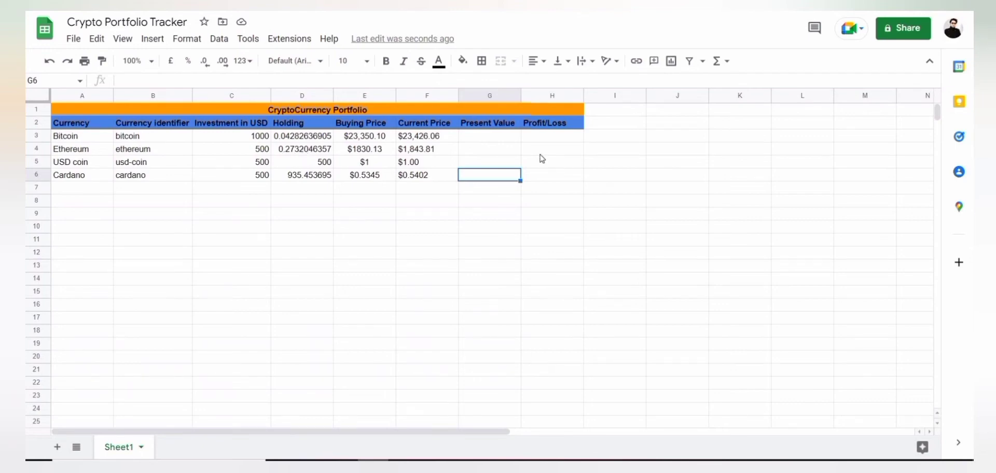
# Begin a MULTIPLY formula in G3 under Present Value, with a nested SUBSTITUTE function as its first argument
pyautogui.click(500, 138)
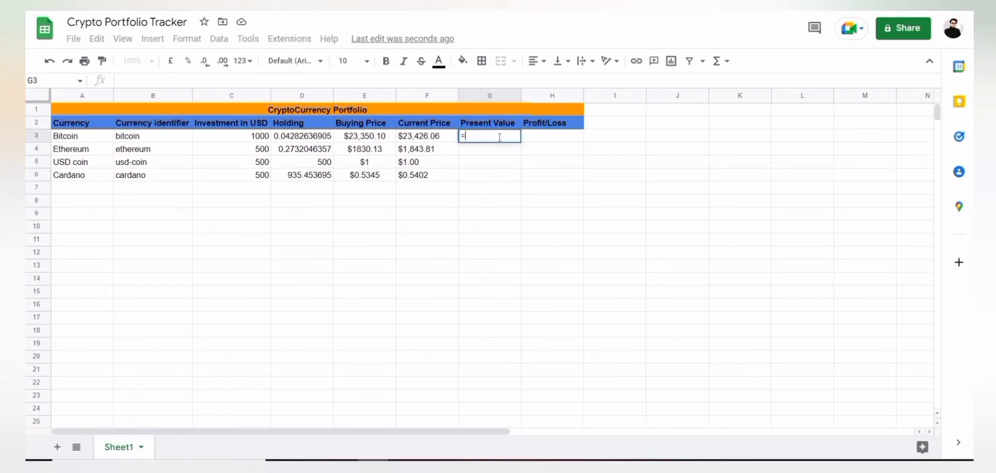
pyautogui.write('=mult')
pyautogui.press('Tab')
pyautogui.click(416, 138)
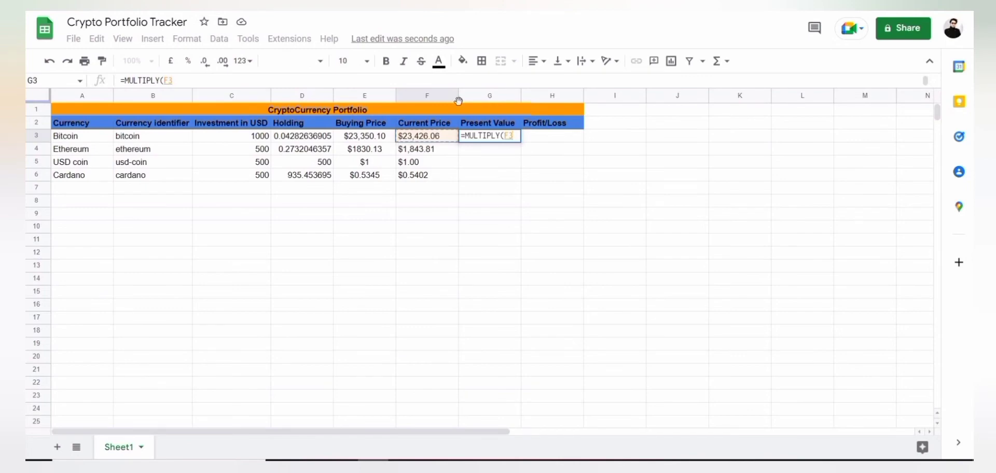
pyautogui.press('BackSpace')
pyautogui.press('BackSpace')
pyautogui.write('sub')
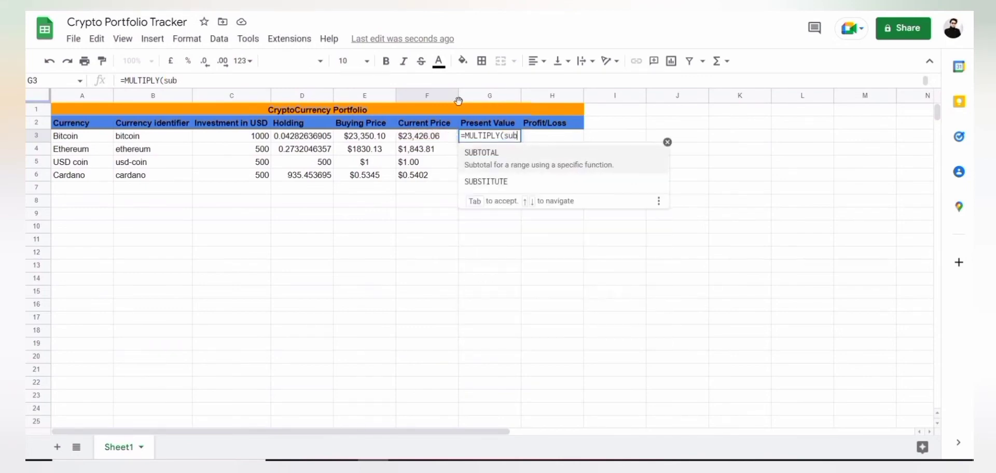
pyautogui.press('Down')
pyautogui.press('Tab')
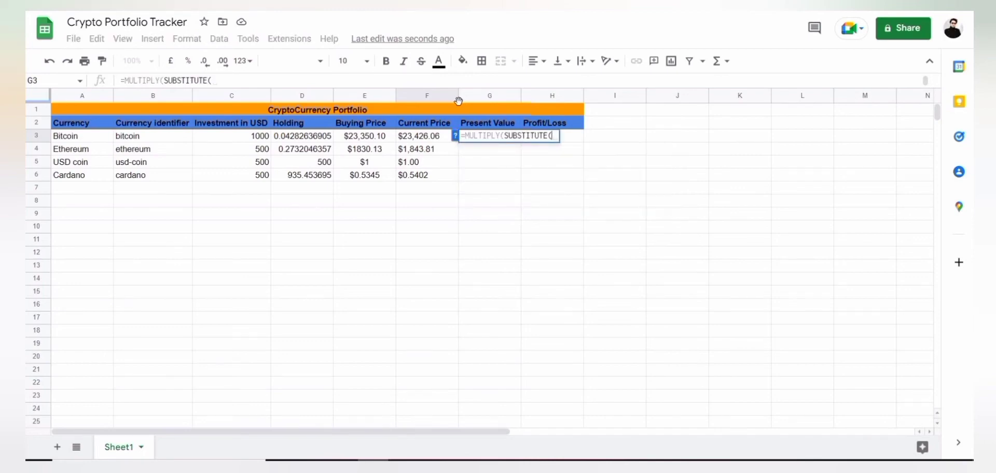
# Give the SUBSTITUTE function in G3 the arguments F3, "$" and " " so the dollar sign is replaced with a space
pyautogui.click(426, 136)
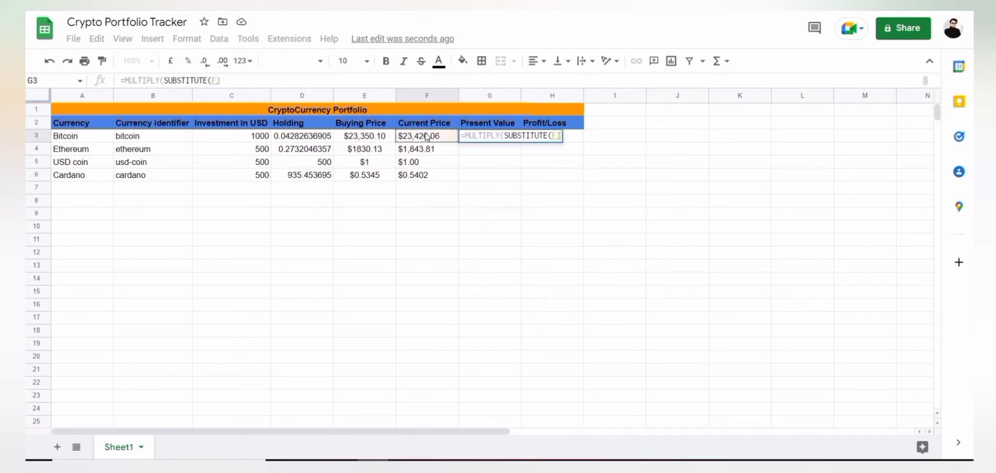
pyautogui.write(', "')
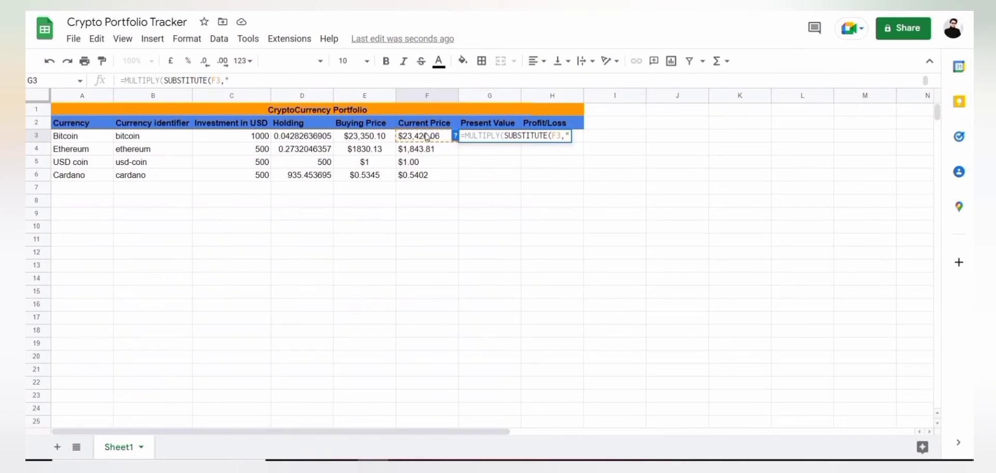
pyautogui.write('$", " "')
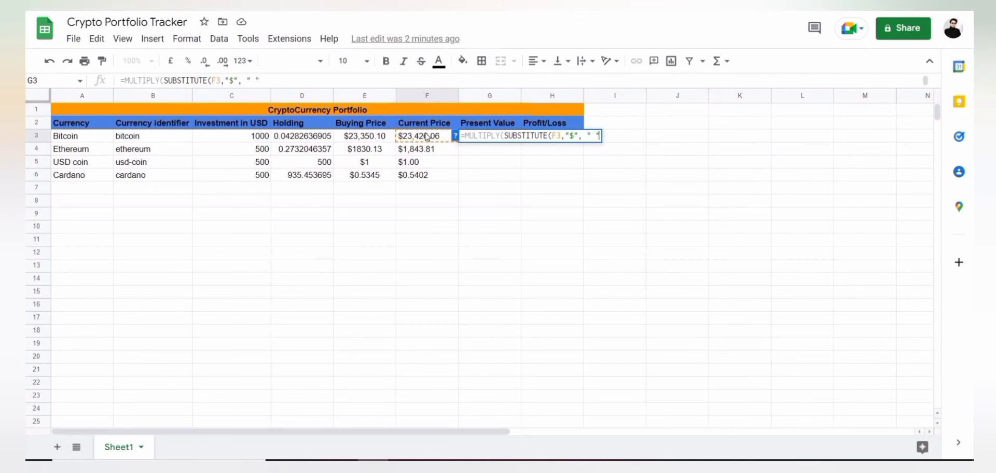
pyautogui.write(')')
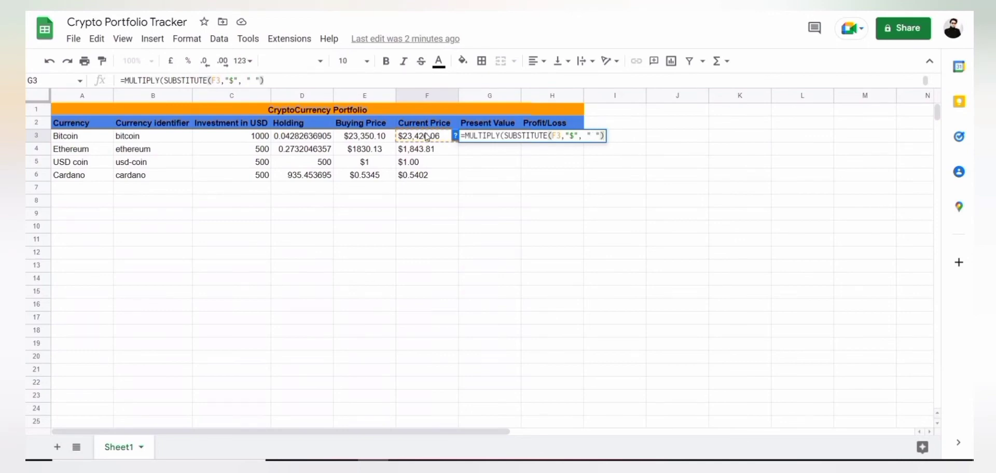
# Add D3 as the second factor of G3's MULTIPLY formula, enter it and accept the suggested auto-fill for G4:G6
pyautogui.write(',')
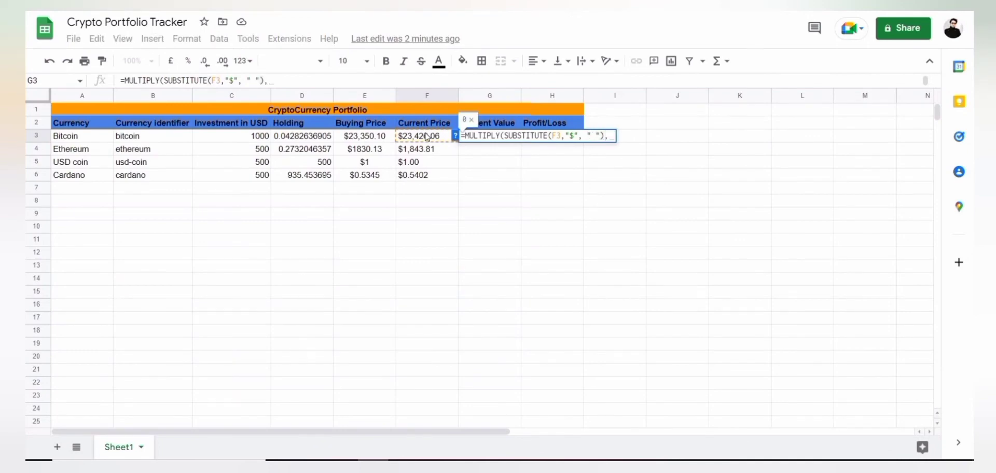
pyautogui.click(305, 138)
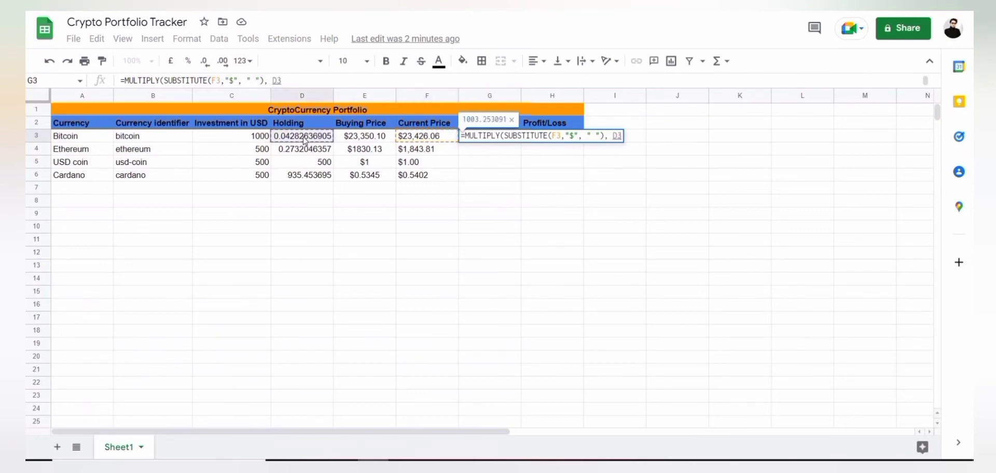
pyautogui.write(')')
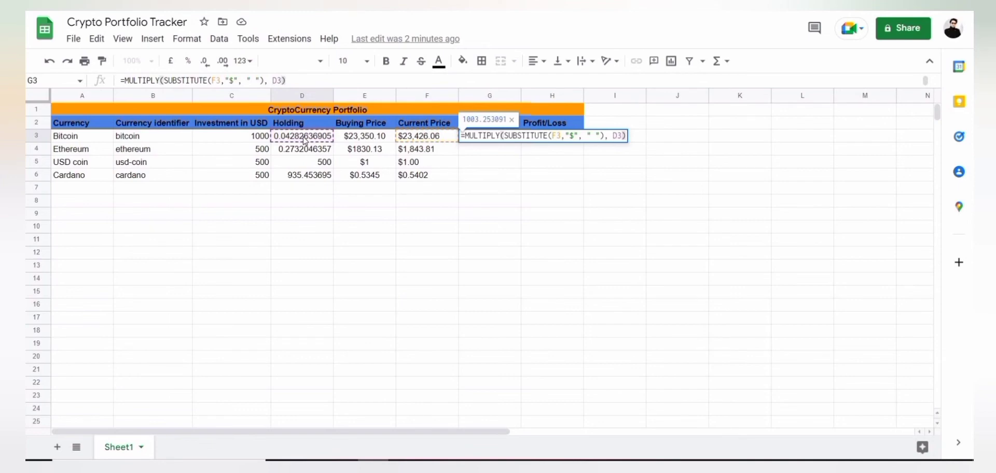
pyautogui.press('Return')
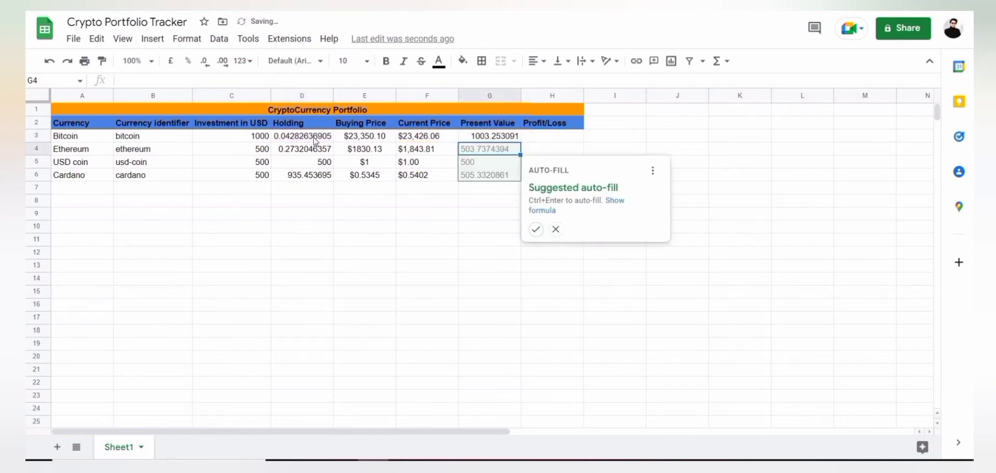
pyautogui.click(536, 230)
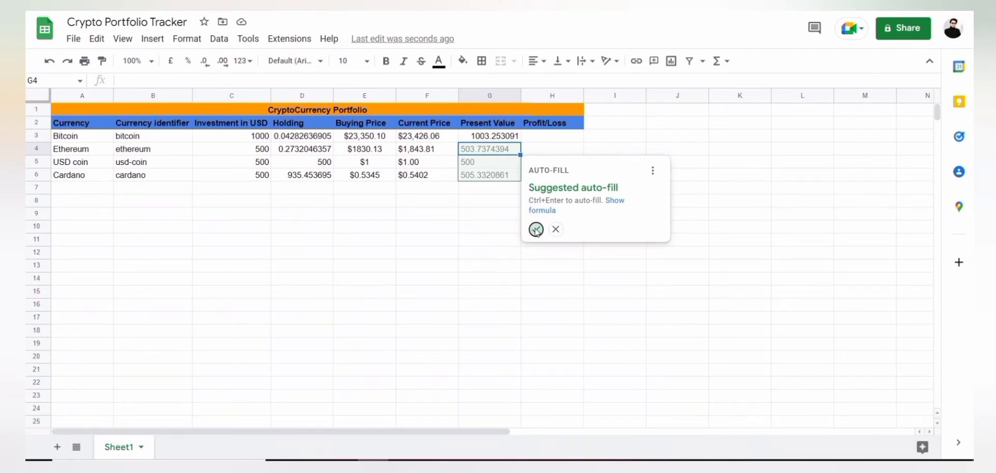
pyautogui.click(576, 175)
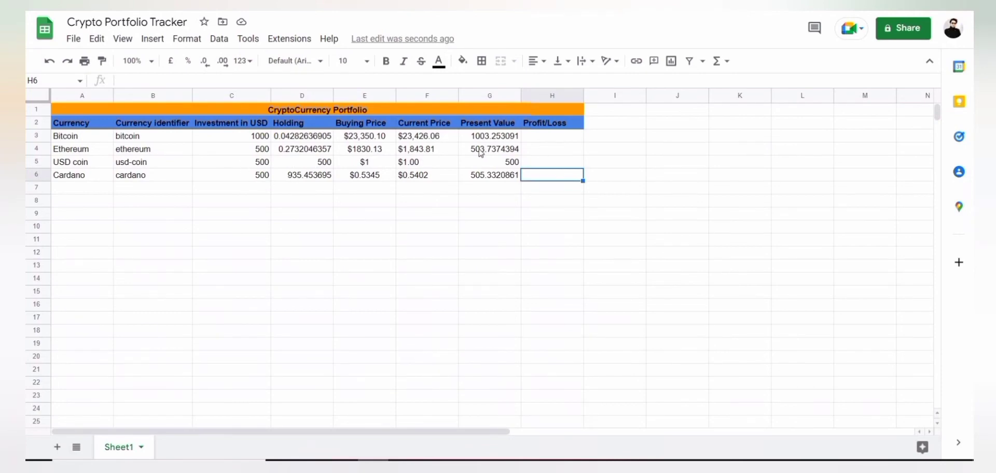
# Enter the formula =MINUS(G3,C3) in H3 to calculate Bitcoin's Profit/Loss
pyautogui.doubleClick(547, 137)
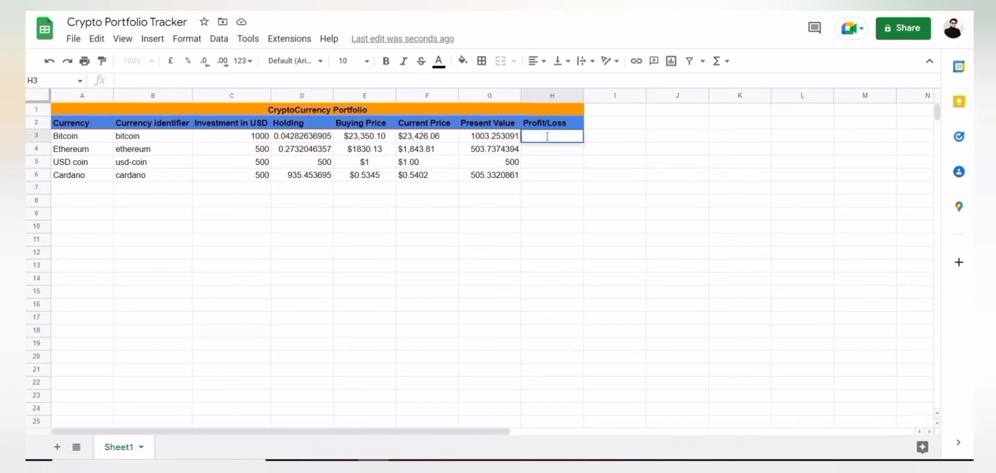
pyautogui.write('=minus')
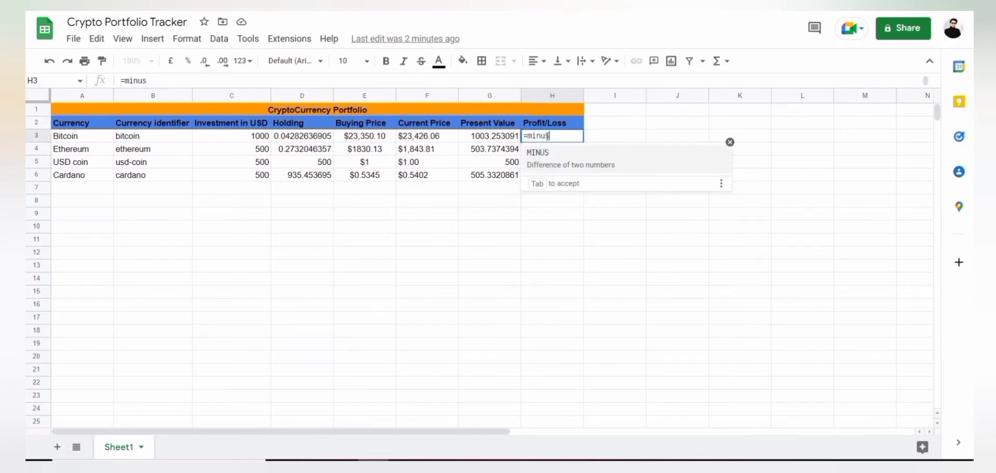
pyautogui.press('Tab')
pyautogui.write('g3,')
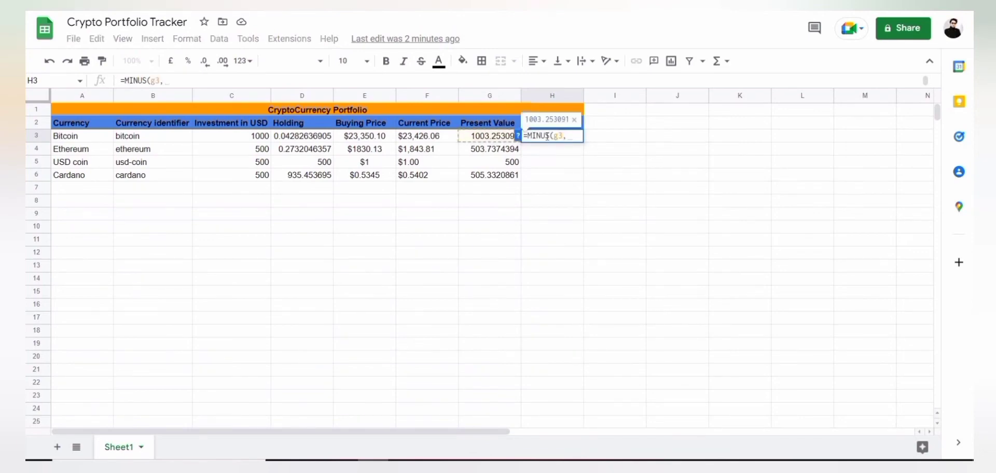
pyautogui.write('c3)')
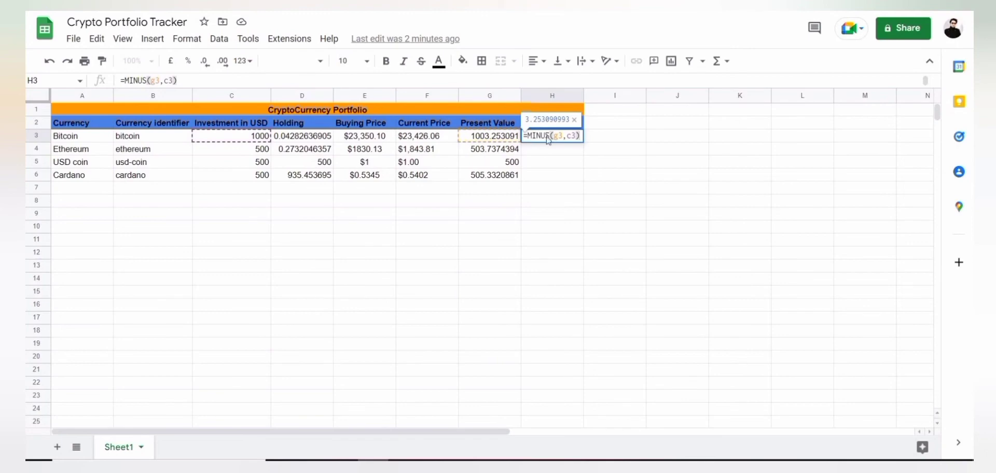
pyautogui.press('Return')
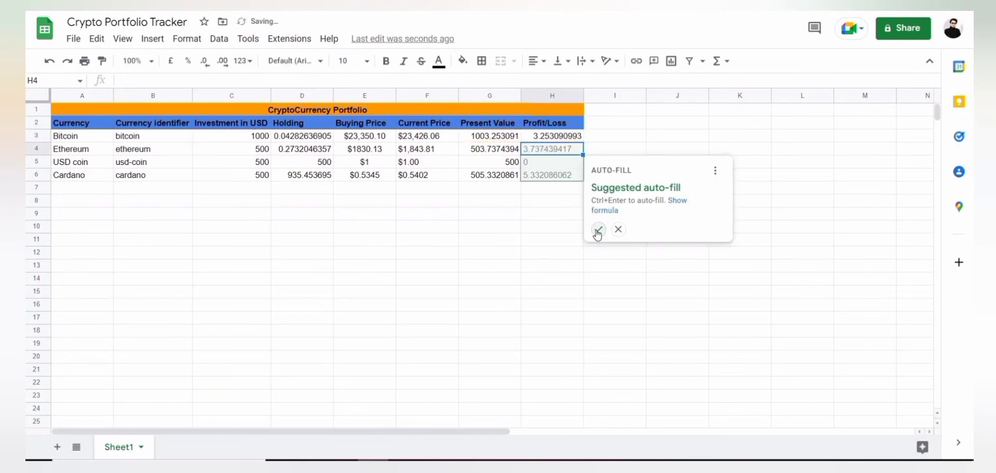
# Accept the suggested auto-fill of the Profit/Loss formula for H4:H6
pyautogui.click(598, 229)
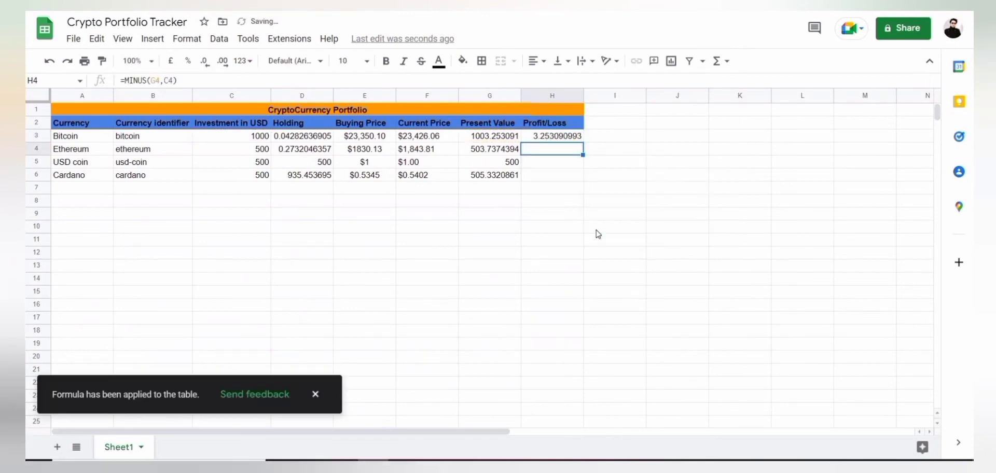
pyautogui.click(570, 195)
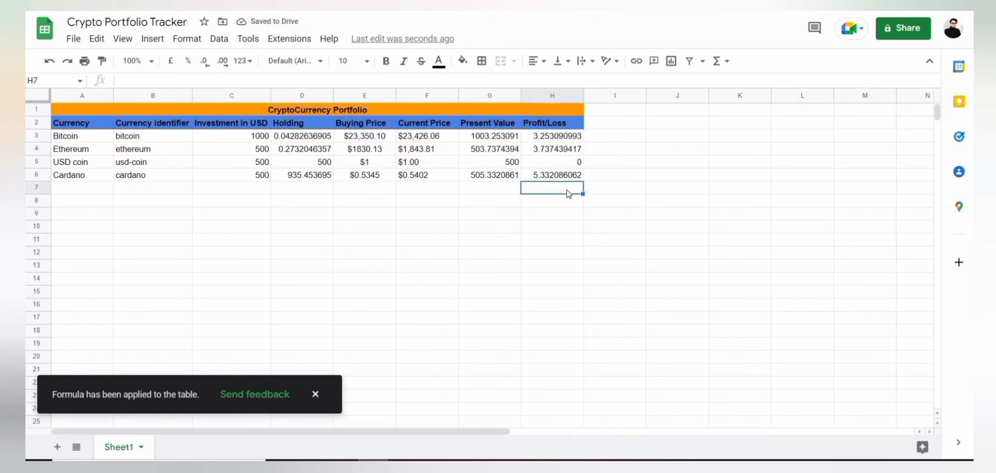
pyautogui.press('Down')
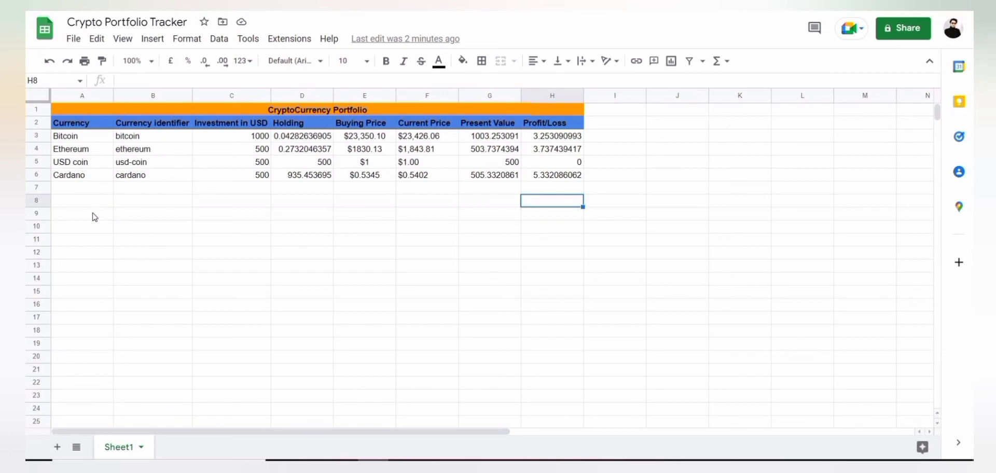
# Add a new currency in row 7, with Litecoin as the Currency and litecoin as the Currency identifier
pyautogui.click(76, 188)
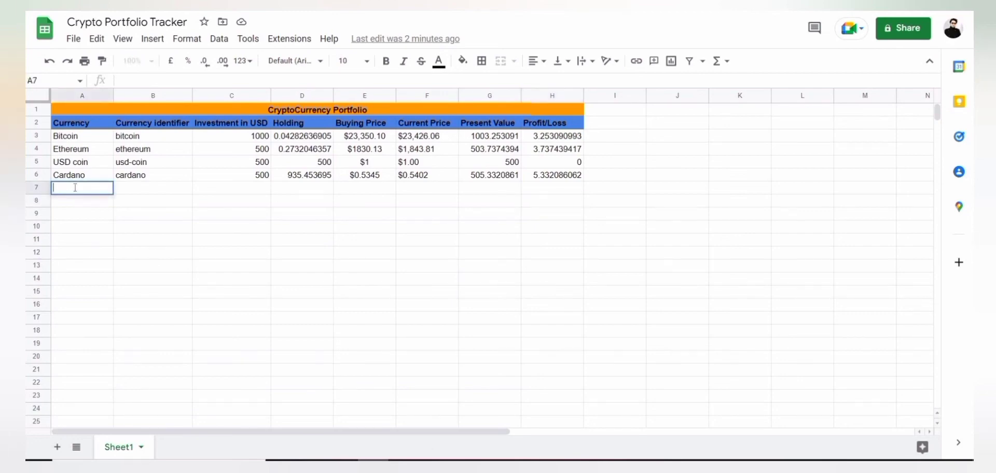
pyautogui.write('Litecoin')
pyautogui.click(158, 217)
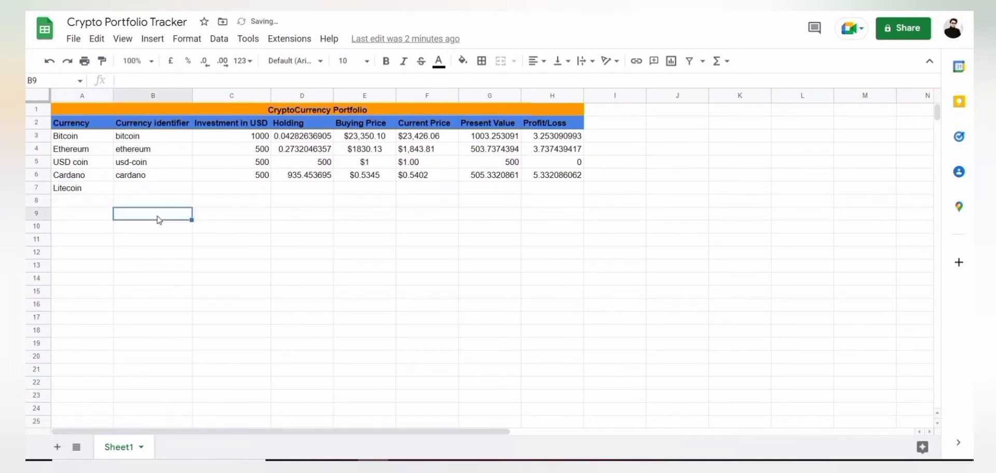
pyautogui.click(146, 190)
pyautogui.write('litecoin')
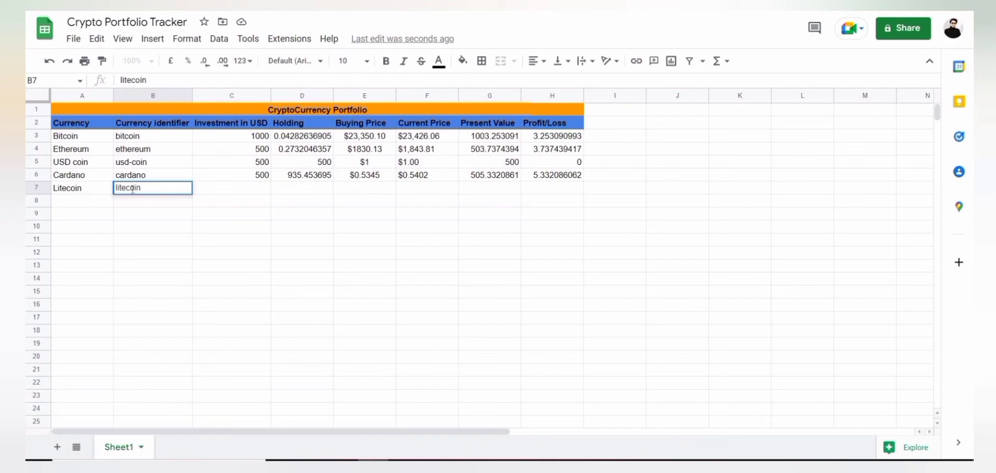
# Enter 500 as Litecoin's Investment in USD in C7 and 60 as its Buying Price in E7
pyautogui.click(244, 191)
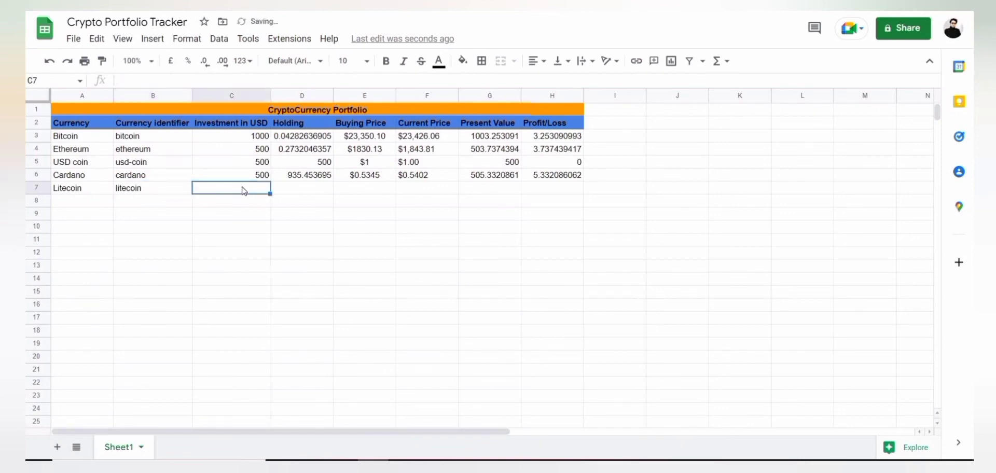
pyautogui.doubleClick(244, 189)
pyautogui.write('500')
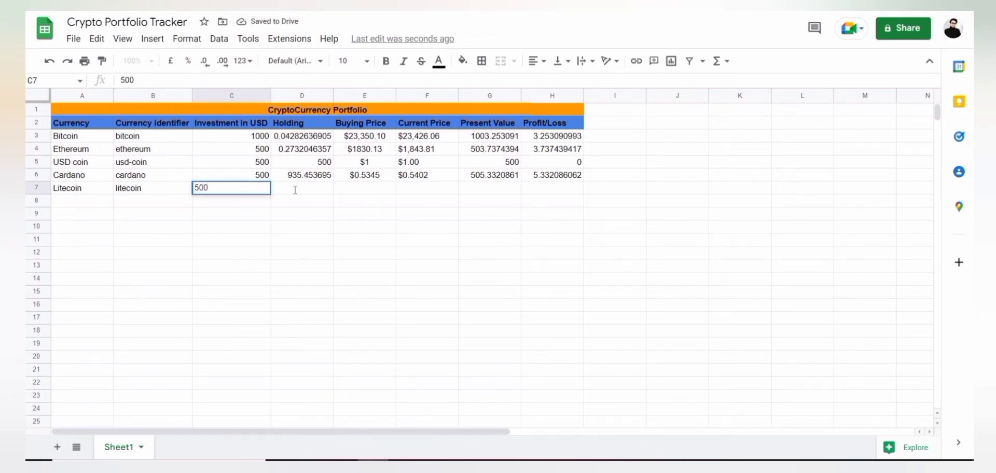
pyautogui.doubleClick(294, 189)
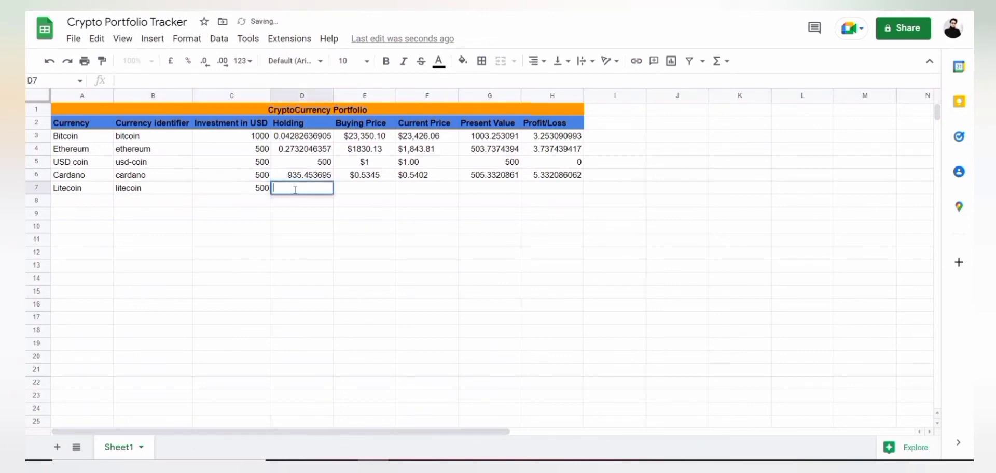
pyautogui.click(362, 189)
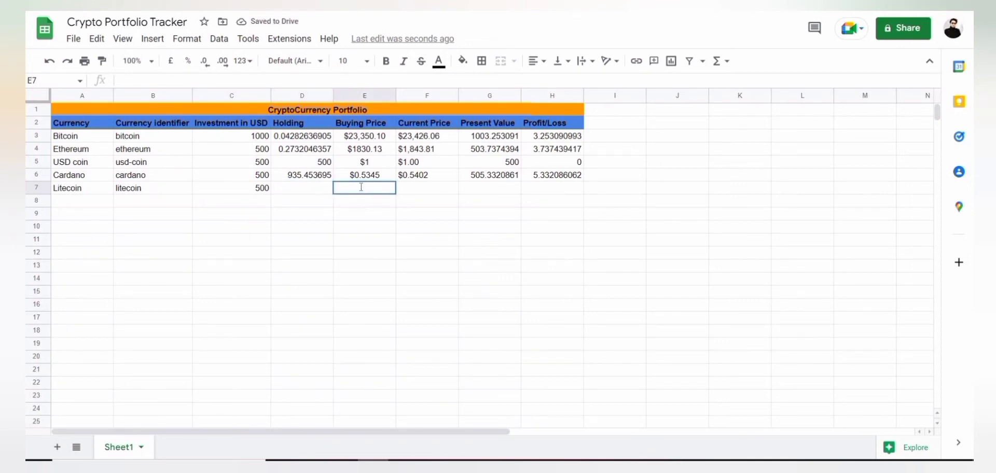
pyautogui.doubleClick(362, 190)
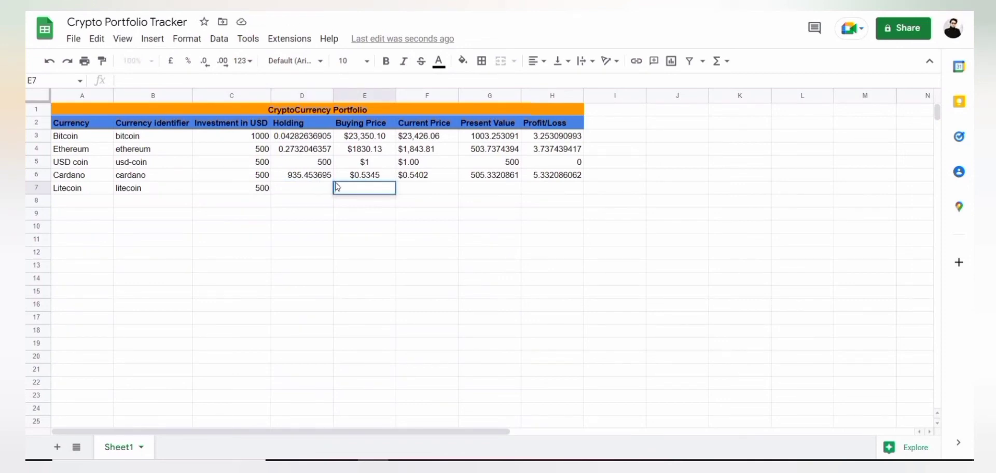
pyautogui.write('60')
pyautogui.click(426, 206)
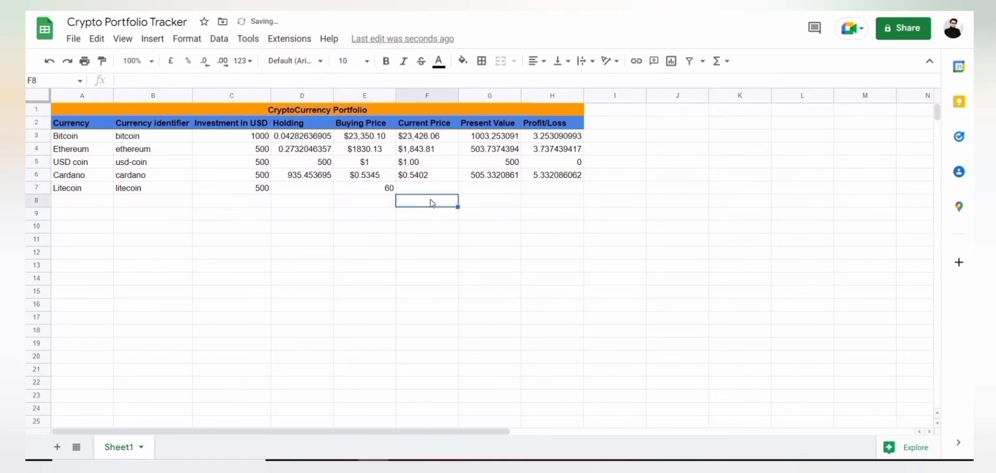
# Fill the Current Price formula from F6 and the Holding formula from D6 down to the Litecoin row
pyautogui.click(443, 176)
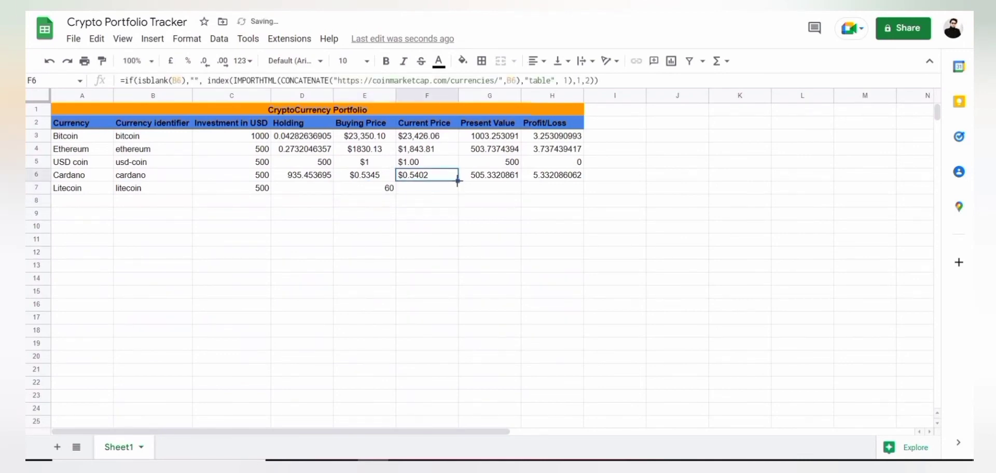
pyautogui.moveTo(457, 181); pyautogui.dragTo(456, 192)
pyautogui.click(315, 179)
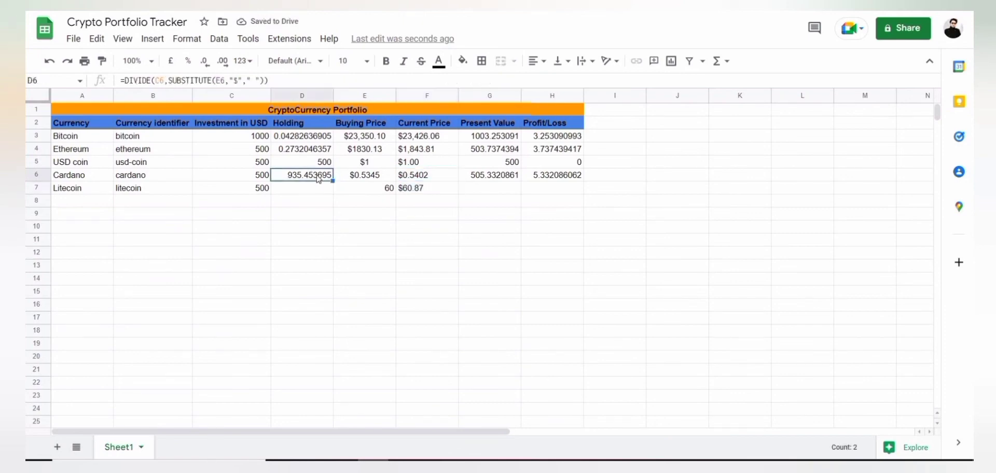
pyautogui.moveTo(332, 181); pyautogui.dragTo(333, 193)
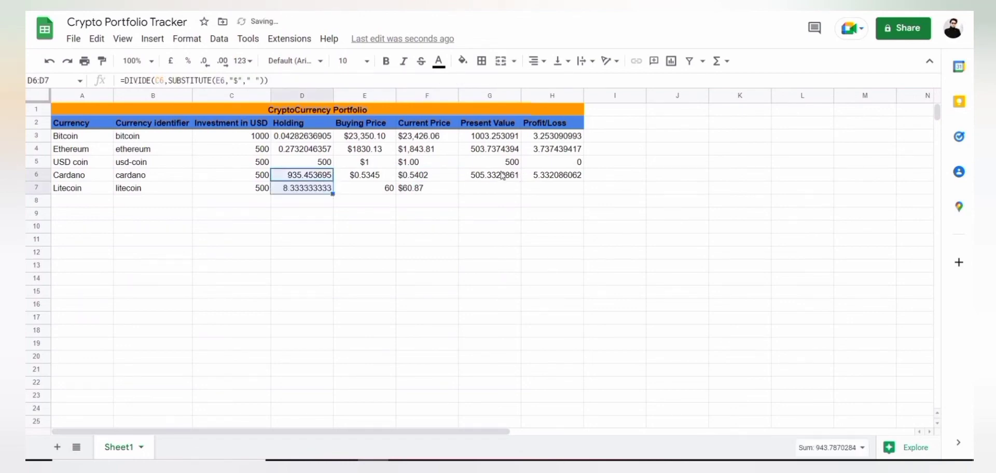
# Fill the Present Value formula from G6 and the Profit/Loss formula from H6 down to the Litecoin row
pyautogui.click(516, 178)
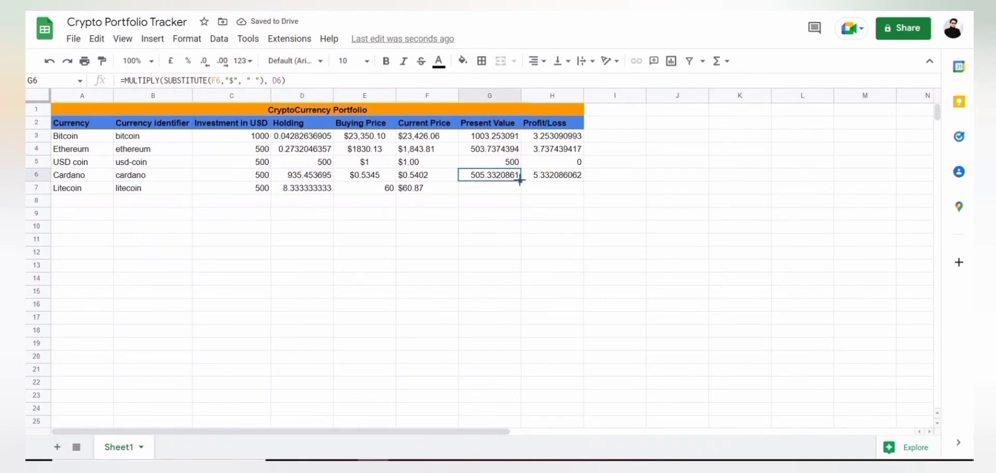
pyautogui.moveTo(521, 181); pyautogui.dragTo(561, 183)
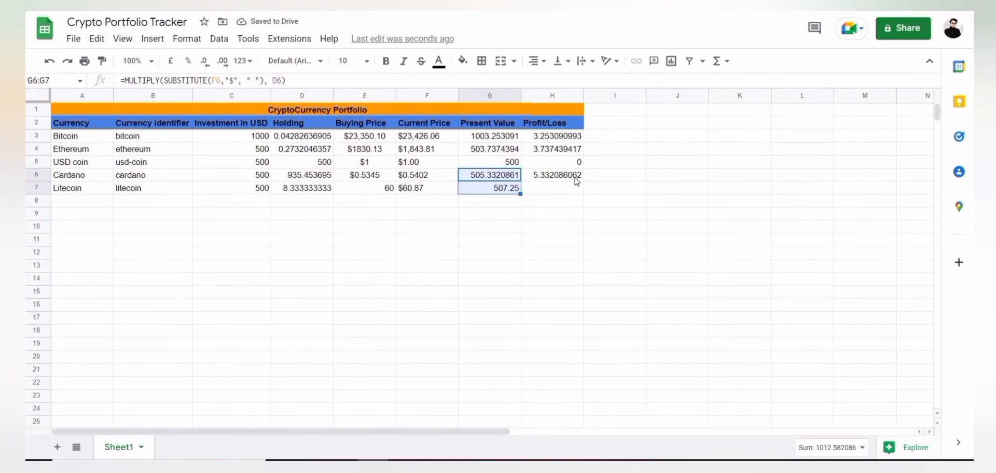
pyautogui.click(568, 178)
pyautogui.moveTo(583, 181); pyautogui.dragTo(583, 193)
pyautogui.click(574, 218)
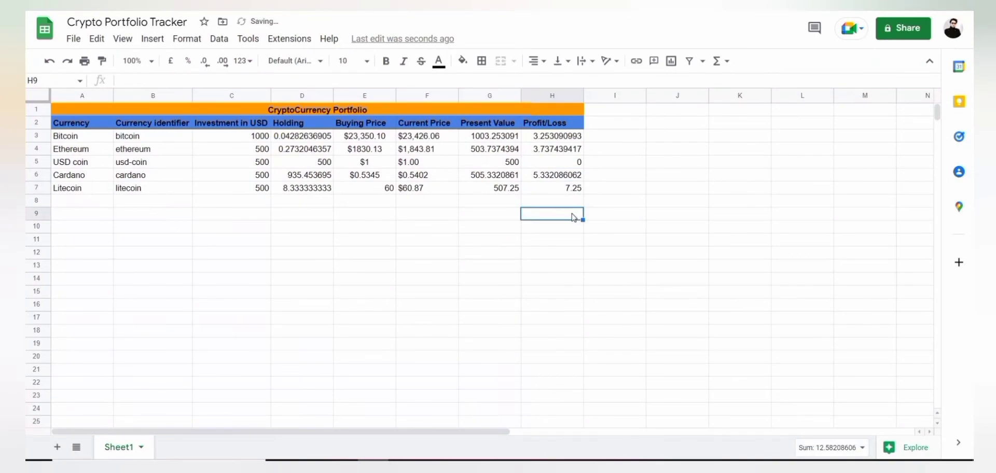